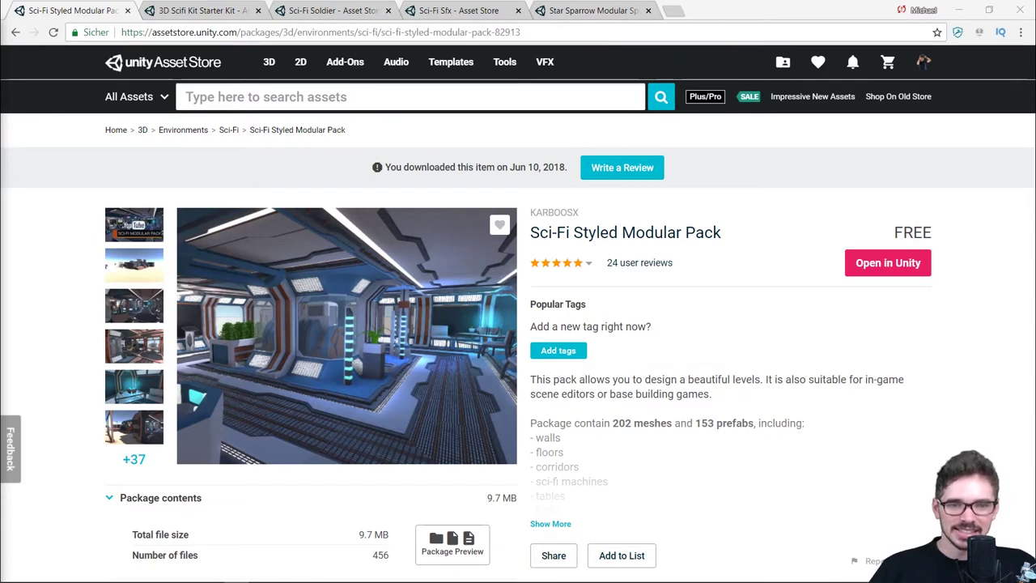
# Cycle through the Sci-Fi Soldier and Star Sparrow store tabs, ending back on the Modular Pack page
pyautogui.scroll(-2, 392, 233)
pyautogui.scroll(2, 391, 233)
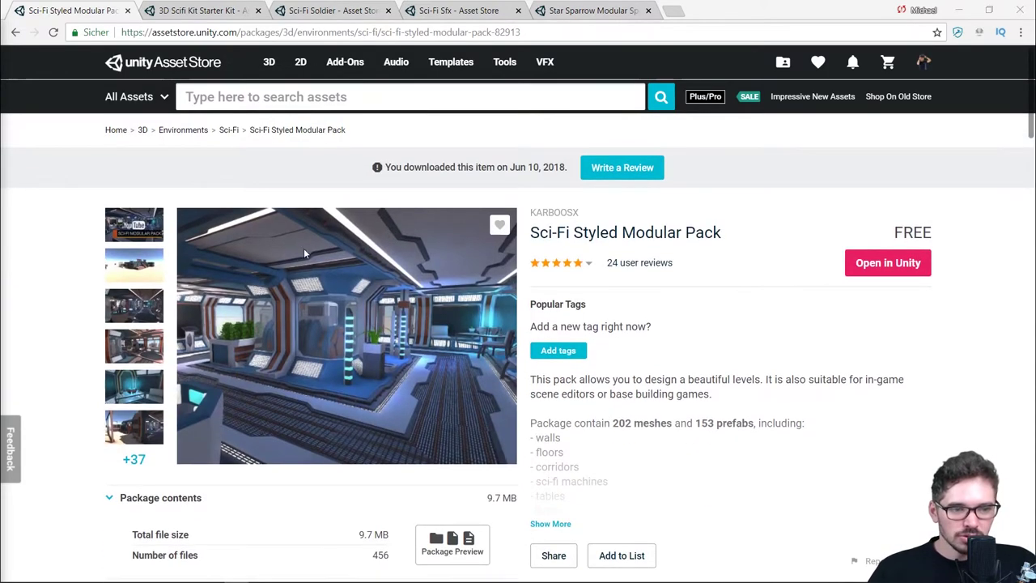
pyautogui.hotkey('ctrl', 'Tab')
pyautogui.hotkey('ctrl', 'Tab')
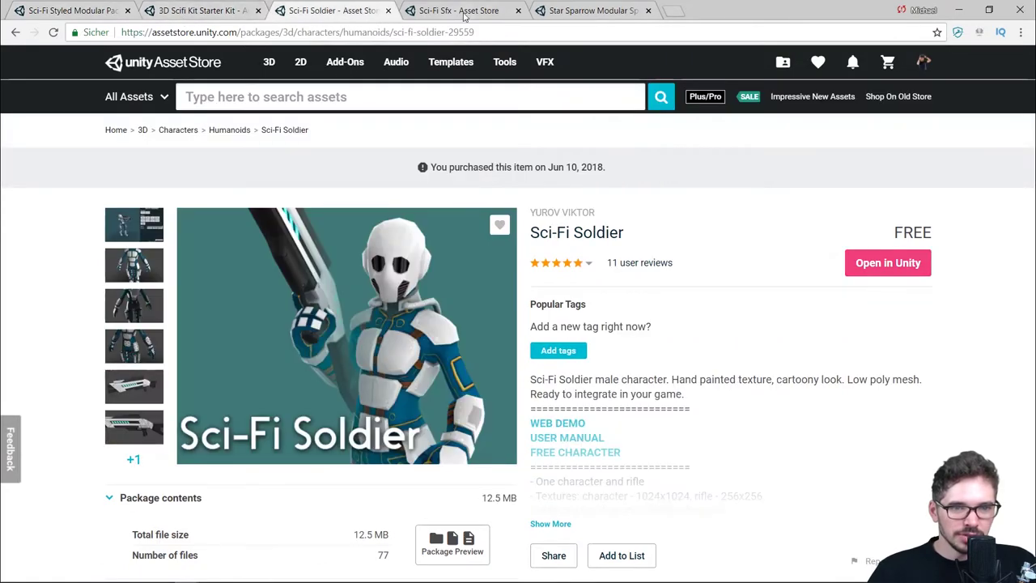
pyautogui.click(571, 12)
pyautogui.click(81, 12)
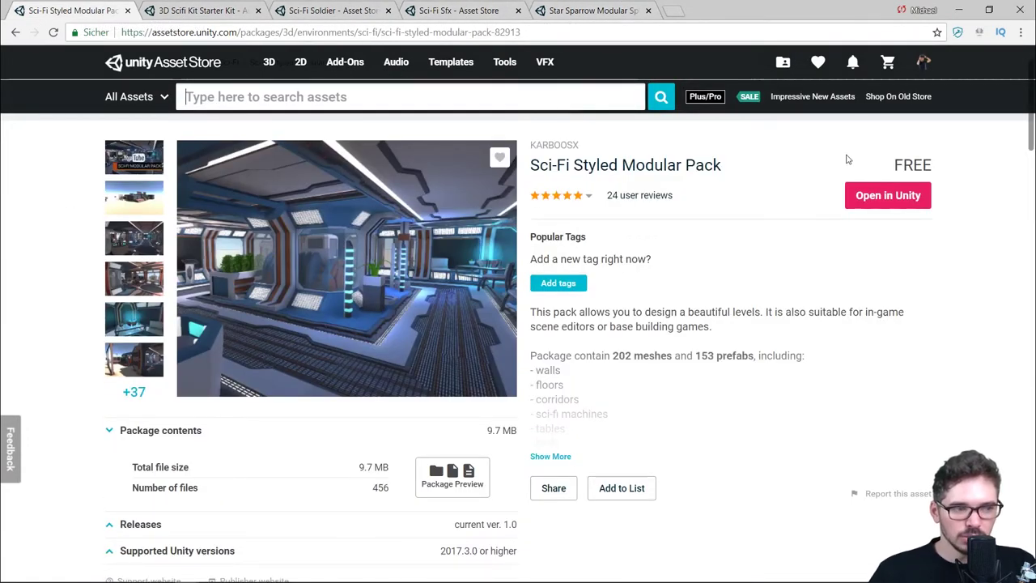
# Highlight the FREE price and the title text on the Sci-Fi Styled Modular Pack page
pyautogui.doubleClick(912, 165)
pyautogui.click(434, 163)
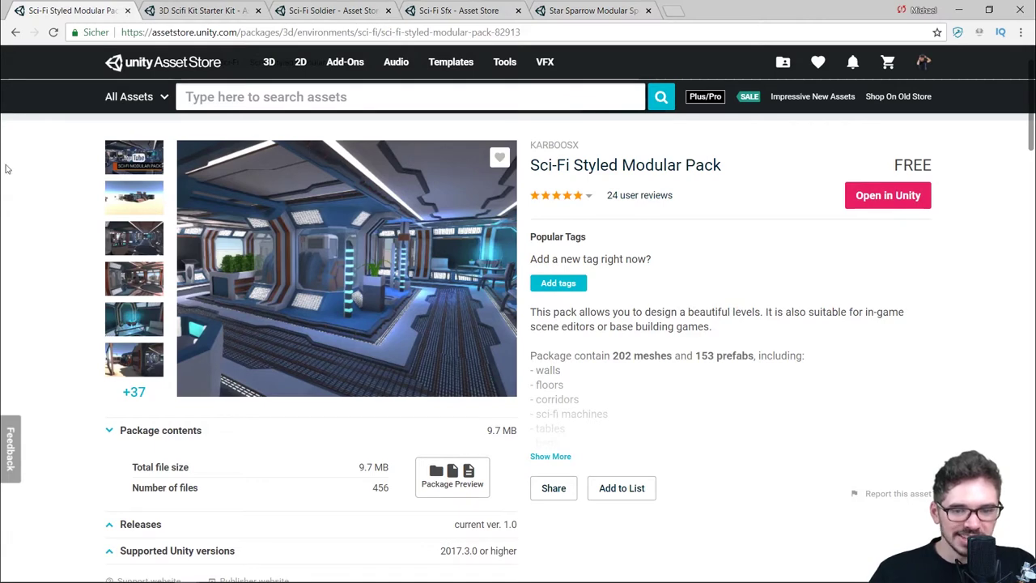
pyautogui.scroll(2, 546, 208)
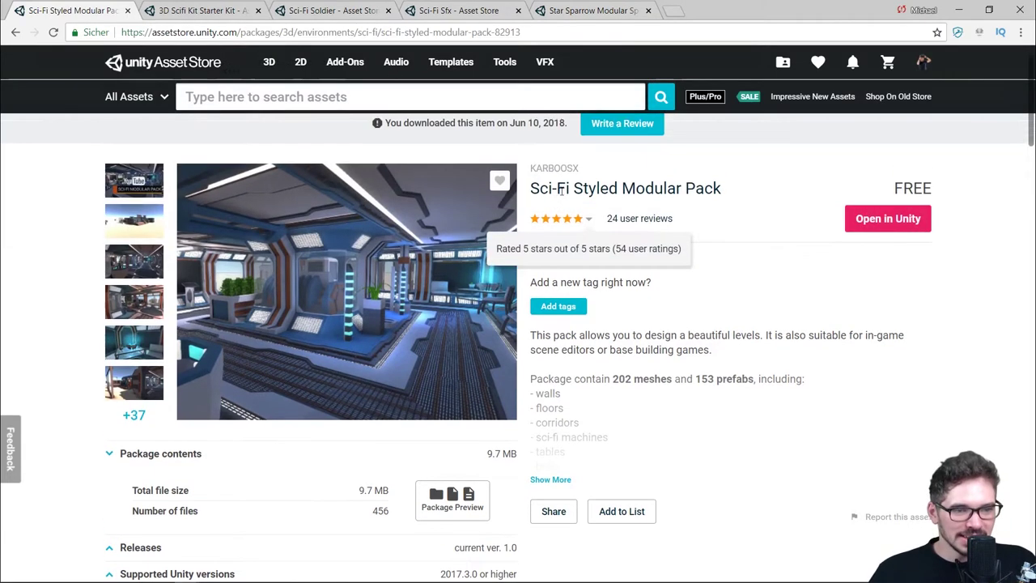
pyautogui.moveTo(540, 233); pyautogui.dragTo(736, 232)
pyautogui.click(580, 209)
# Expand the pack's Supported Unity versions details, then switch to the Unity editor
pyautogui.scroll(-1, 580, 210)
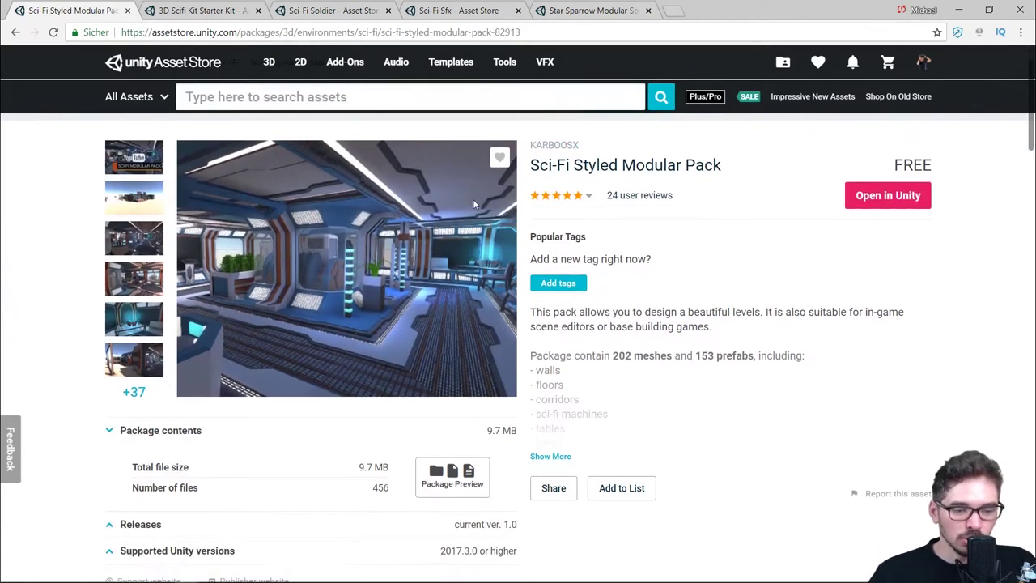
pyautogui.scroll(-1, 330, 272)
pyautogui.click(328, 483)
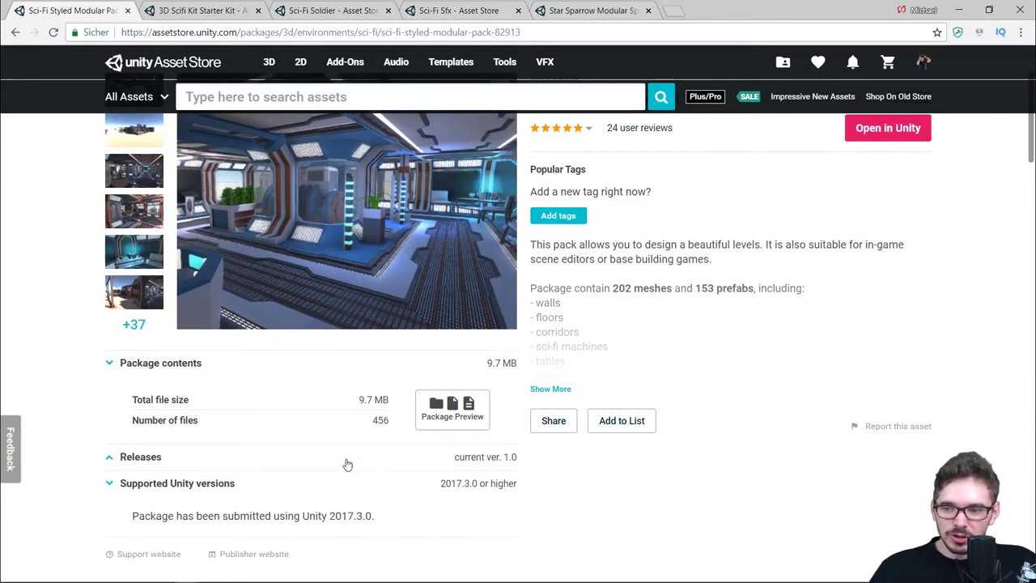
pyautogui.click(268, 573)
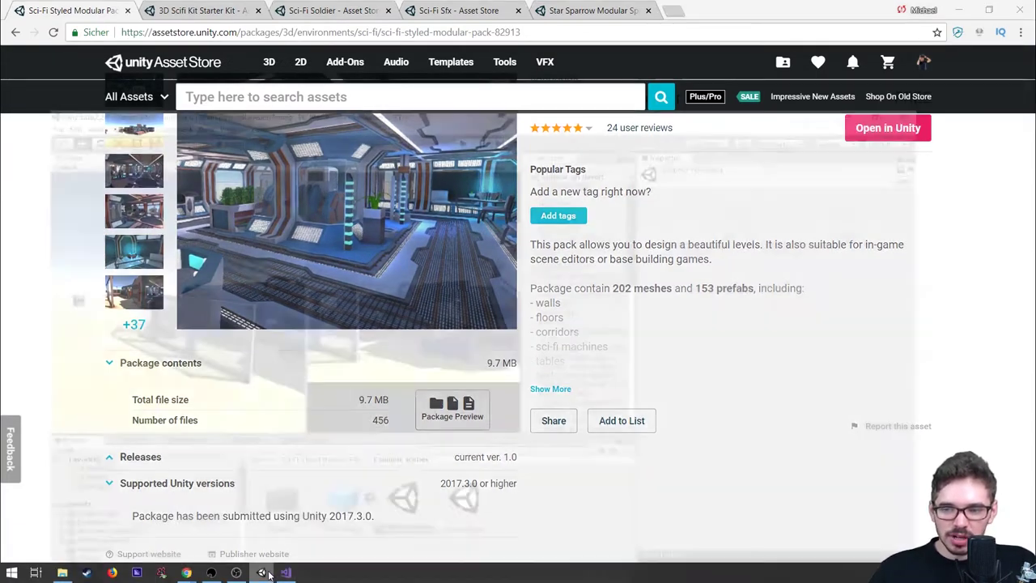
# Widen the Game view, enlarge the Project panel, and open the pack's Example scenes folder
pyautogui.moveTo(303, 242); pyautogui.dragTo(260, 232)
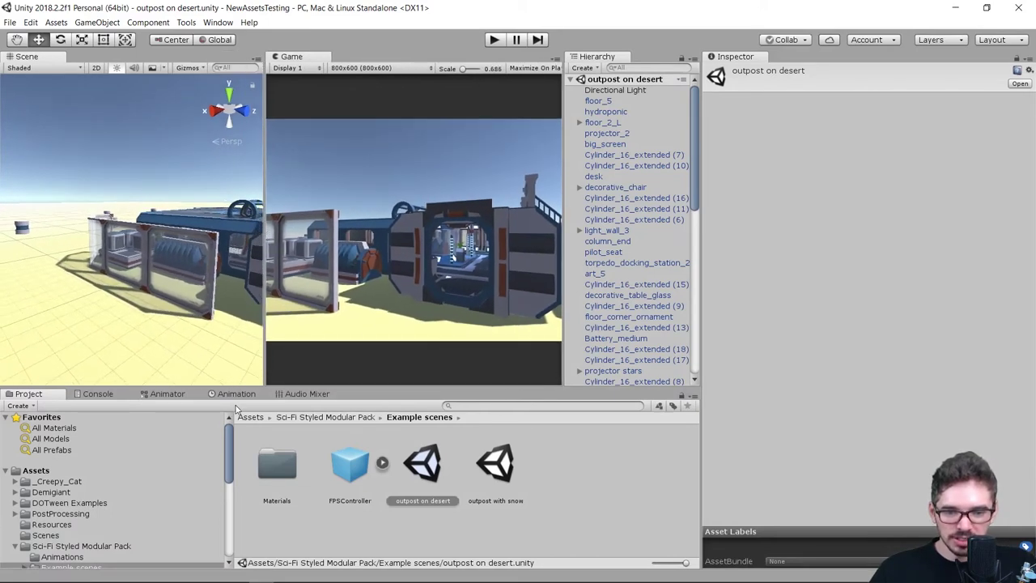
pyautogui.moveTo(238, 386); pyautogui.dragTo(211, 306)
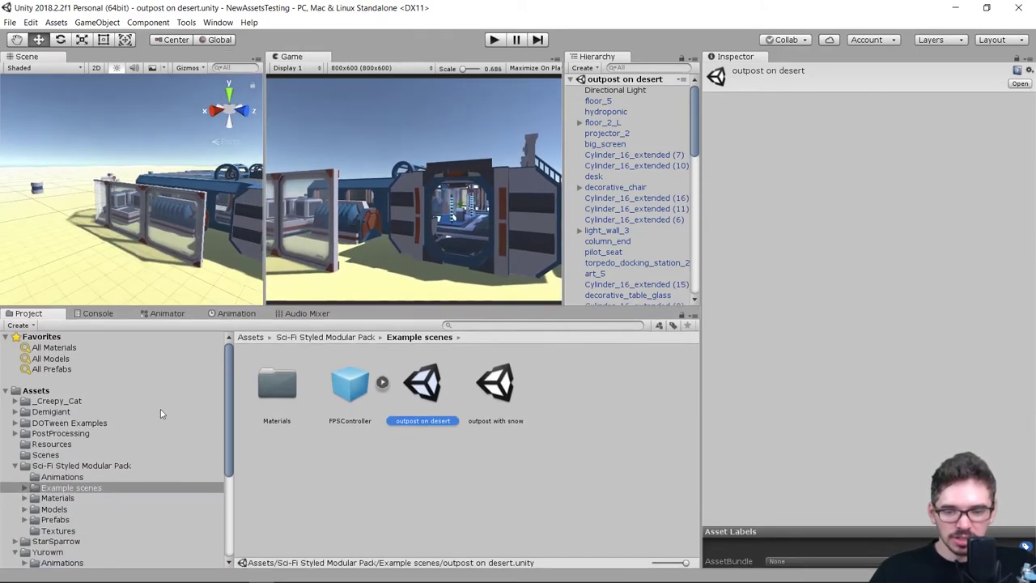
pyautogui.click(51, 466)
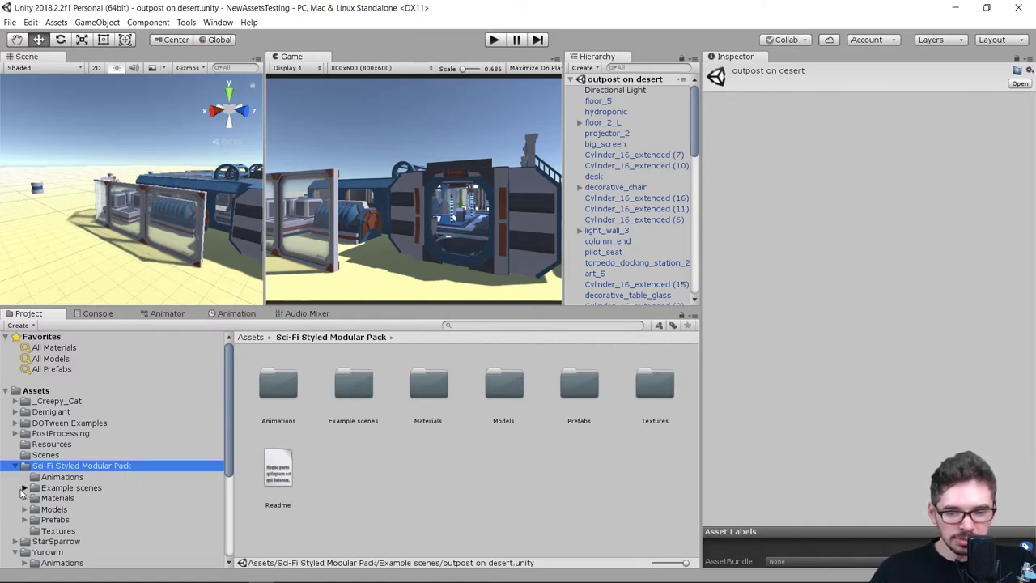
pyautogui.click(25, 488)
# Preview the 'outpost on desert' and 'outpost with snow' example scenes
pyautogui.click(422, 392)
pyautogui.click(495, 384)
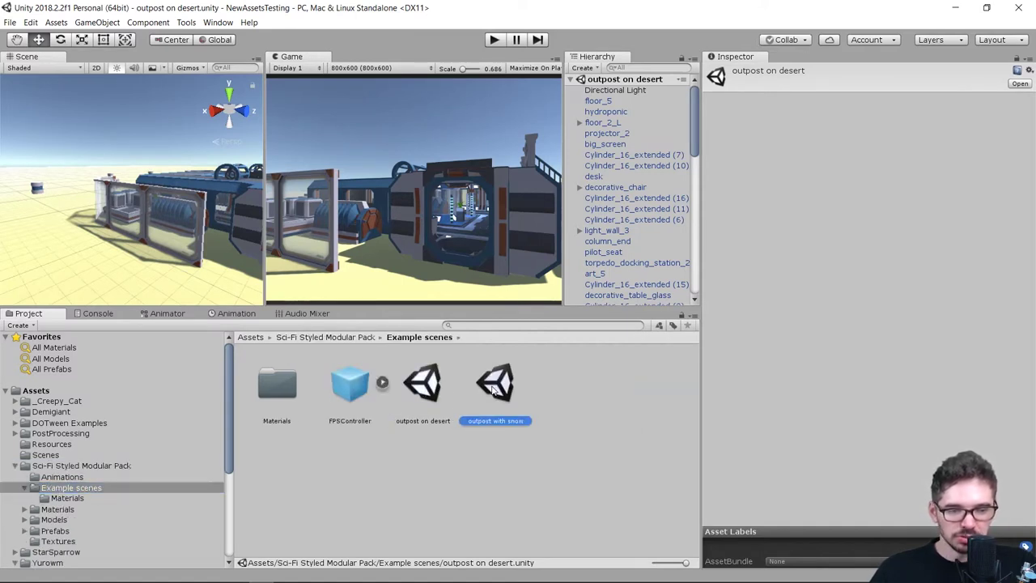
pyautogui.click(423, 389)
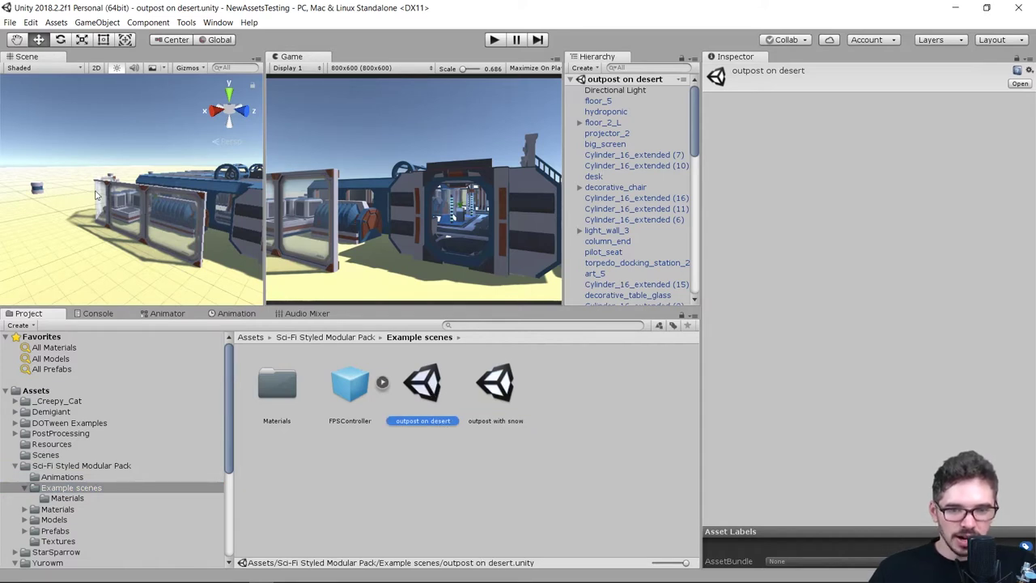
pyautogui.click(496, 424)
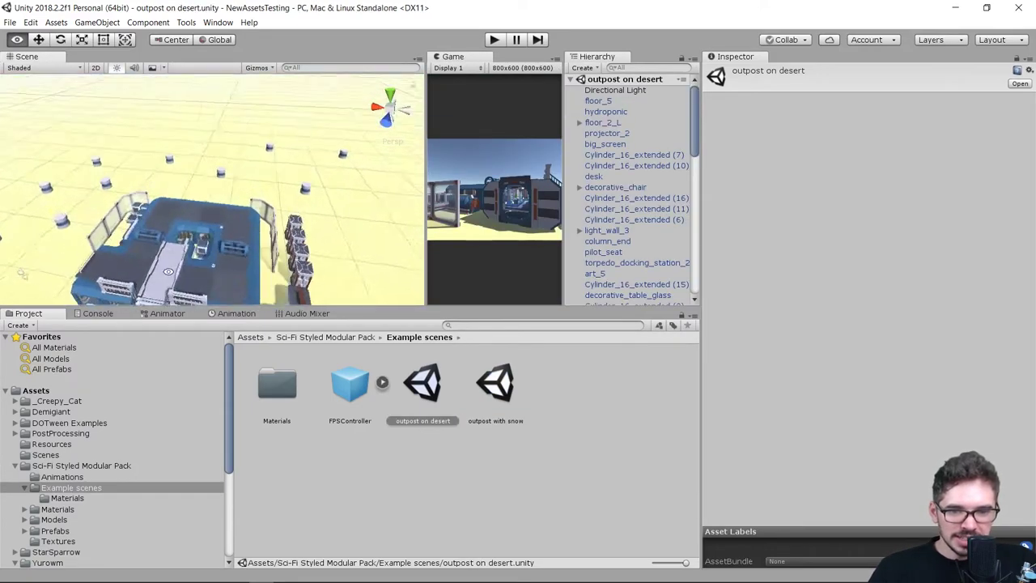
# Orbit the Scene view from a low side view to overhead and into the outpost corridor
pyautogui.moveTo(168, 271)
pyautogui.keyDown('alt'); pyautogui.mouseDown()
pyautogui.moveTo(89, 155)
pyautogui.moveTo(328, 185)
pyautogui.moveTo(237, 211)
pyautogui.mouseUp(); pyautogui.keyUp('alt')
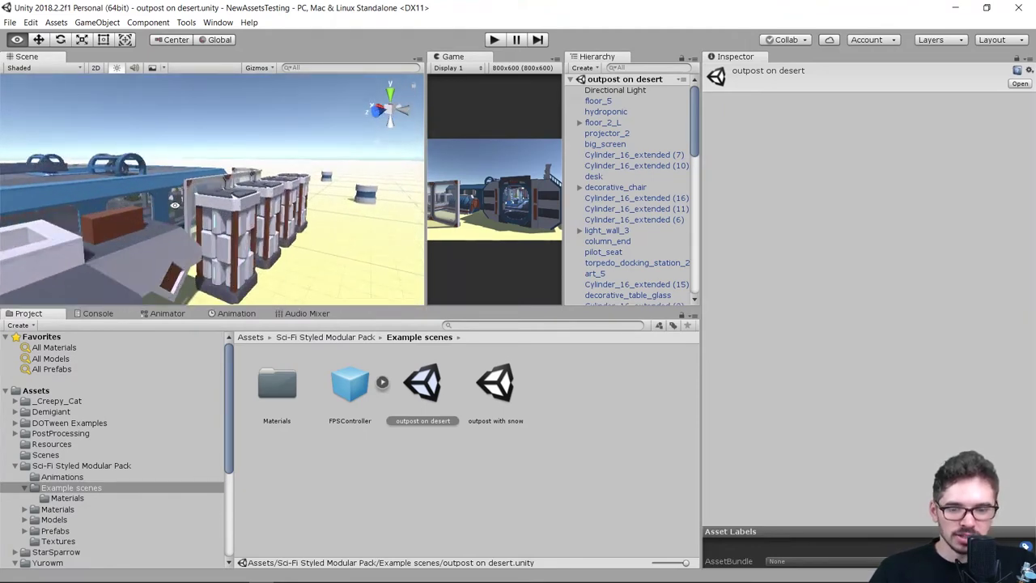
pyautogui.keyDown('alt'); pyautogui.moveTo(174, 205); pyautogui.dragTo(252, 192); pyautogui.keyUp('alt')
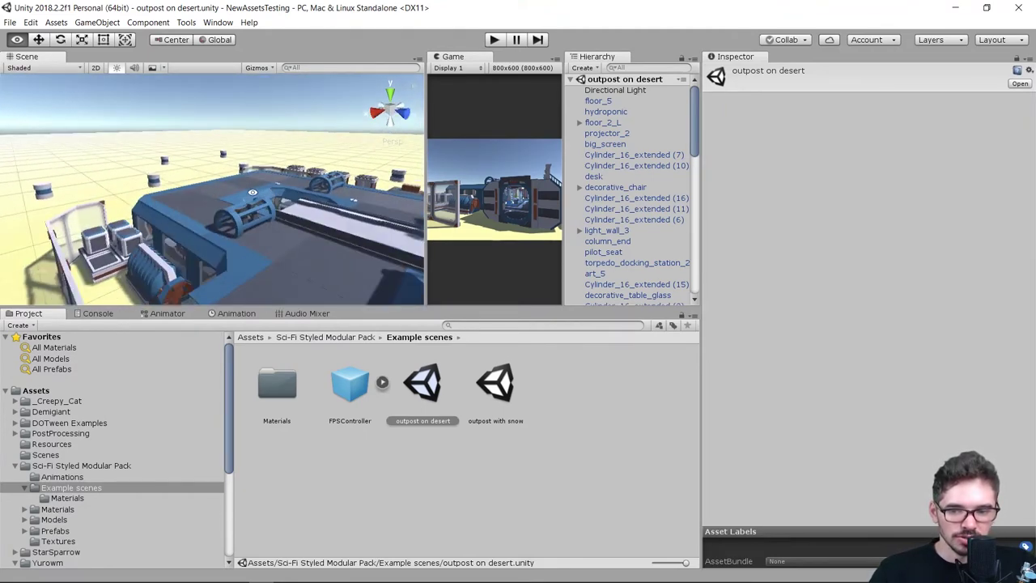
pyautogui.click(253, 192)
pyautogui.moveTo(253, 192)
pyautogui.keyDown('alt'); pyautogui.mouseDown()
pyautogui.moveTo(300, 177)
pyautogui.moveTo(187, 164)
pyautogui.moveTo(308, 186)
pyautogui.mouseUp(); pyautogui.keyUp('alt')
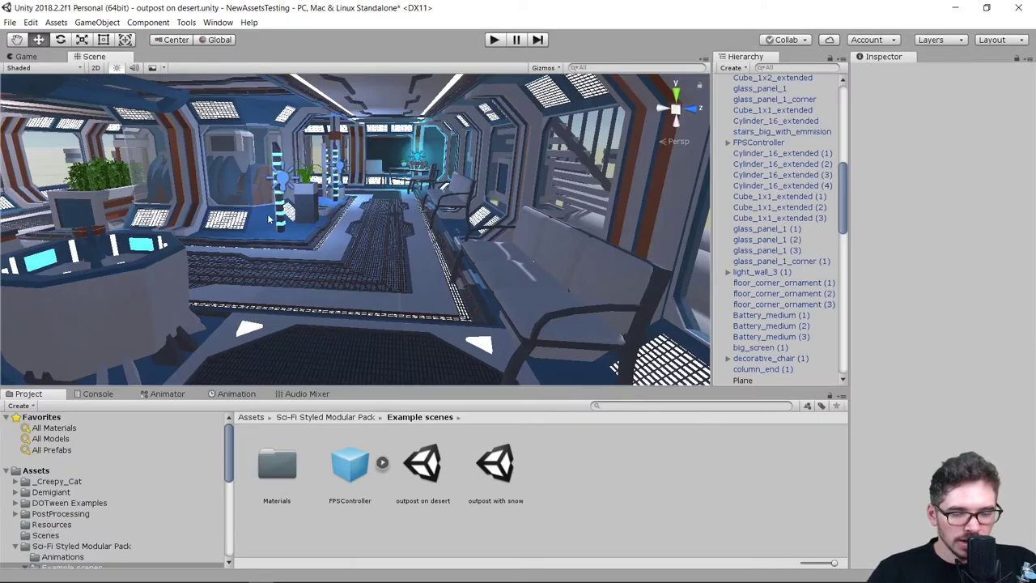
pyautogui.moveTo(270, 219)
pyautogui.keyDown('alt'); pyautogui.mouseDown()
pyautogui.moveTo(73, 368)
pyautogui.moveTo(271, 380)
pyautogui.moveTo(276, 334)
pyautogui.mouseUp(); pyautogui.keyUp('alt')
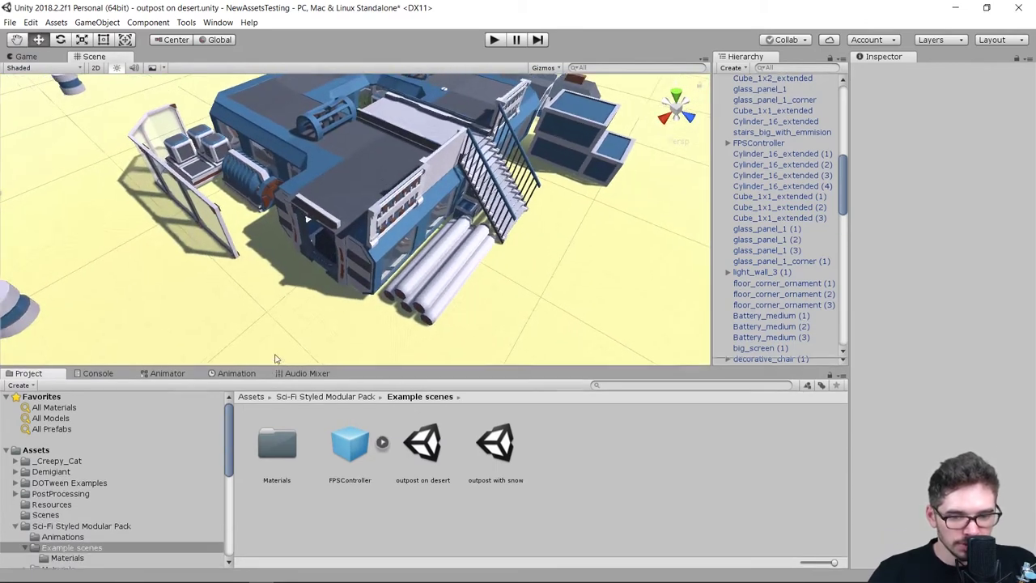
# Open the pack's Prefabs > Corridors folder in the Project window
pyautogui.click(96, 494)
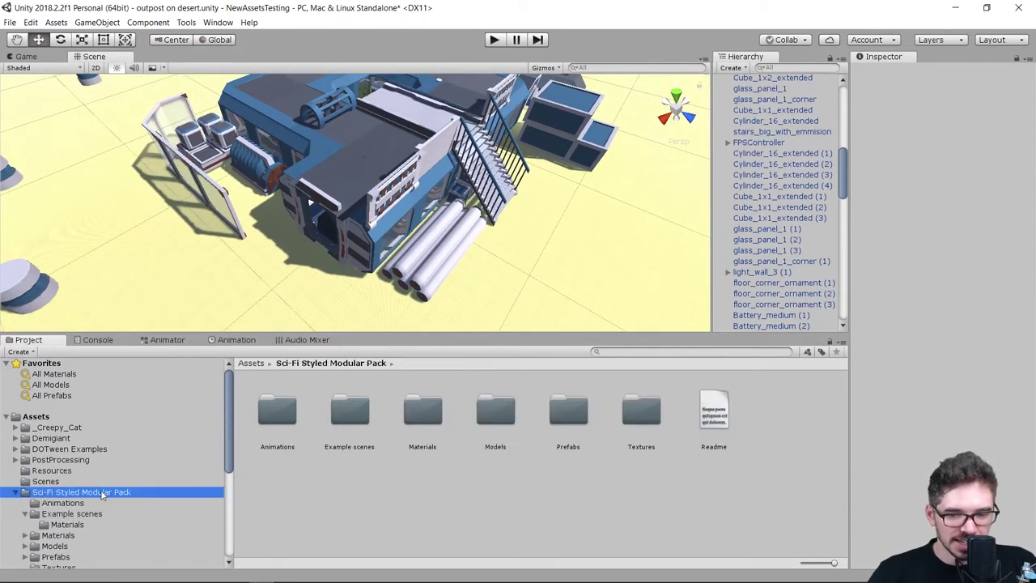
pyautogui.scroll(-2, 103, 495)
pyautogui.click(55, 506)
pyautogui.scroll(-3, 58, 478)
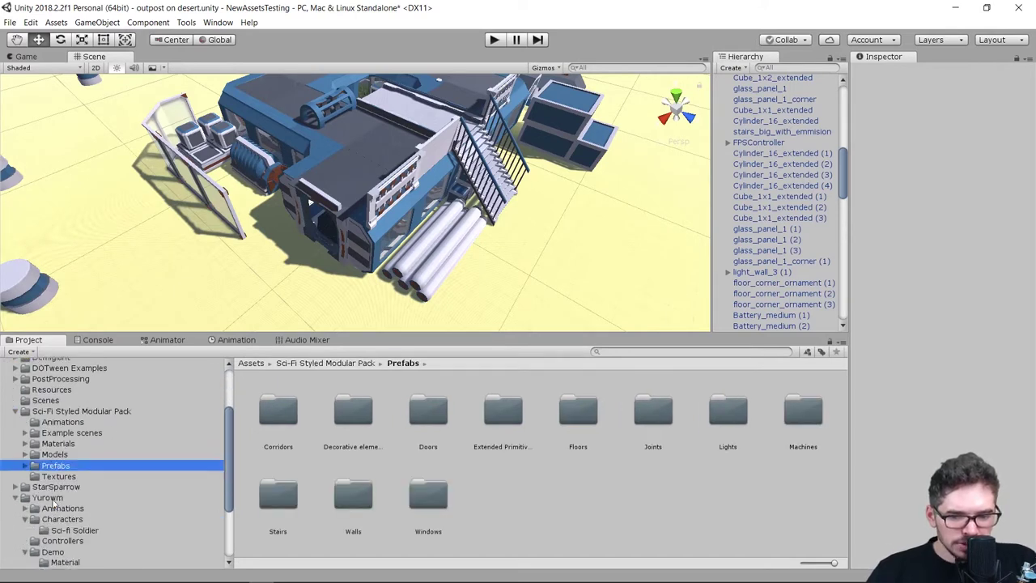
pyautogui.click(285, 415)
pyautogui.moveTo(467, 263); pyautogui.dragTo(279, 242, button='middle')
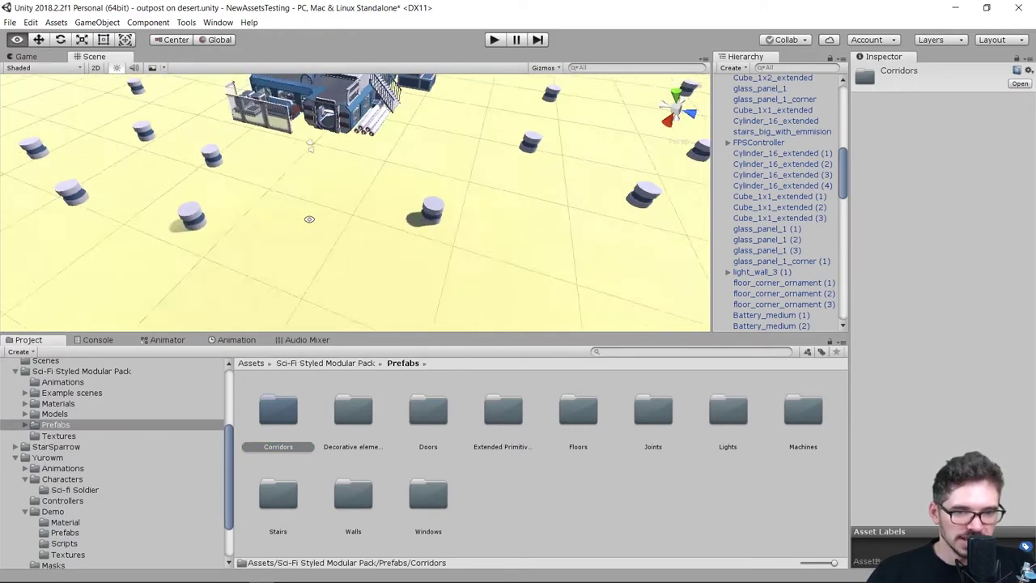
pyautogui.keyDown('alt'); pyautogui.moveTo(279, 241); pyautogui.dragTo(354, 330); pyautogui.keyUp('alt')
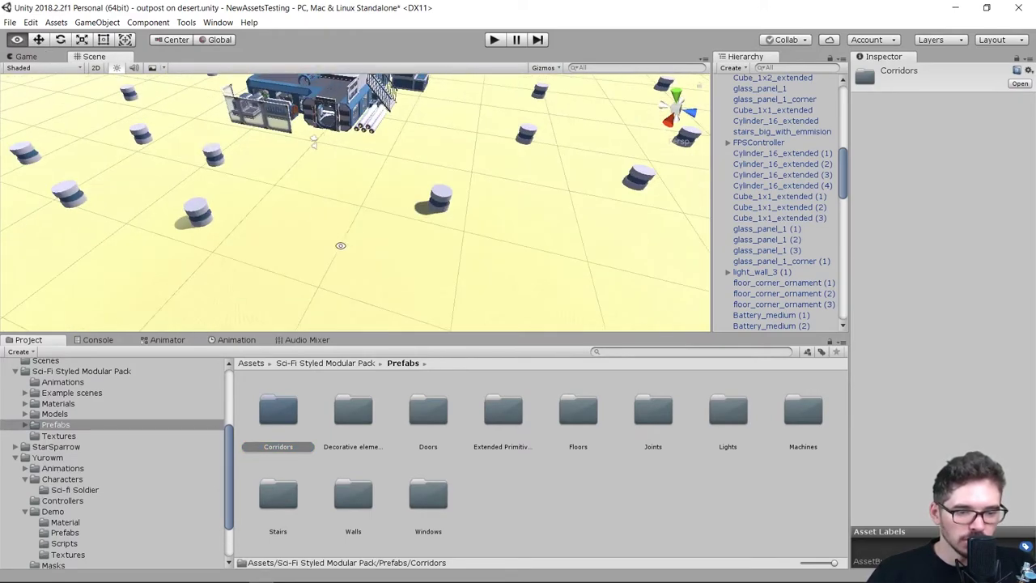
pyautogui.doubleClick(288, 420)
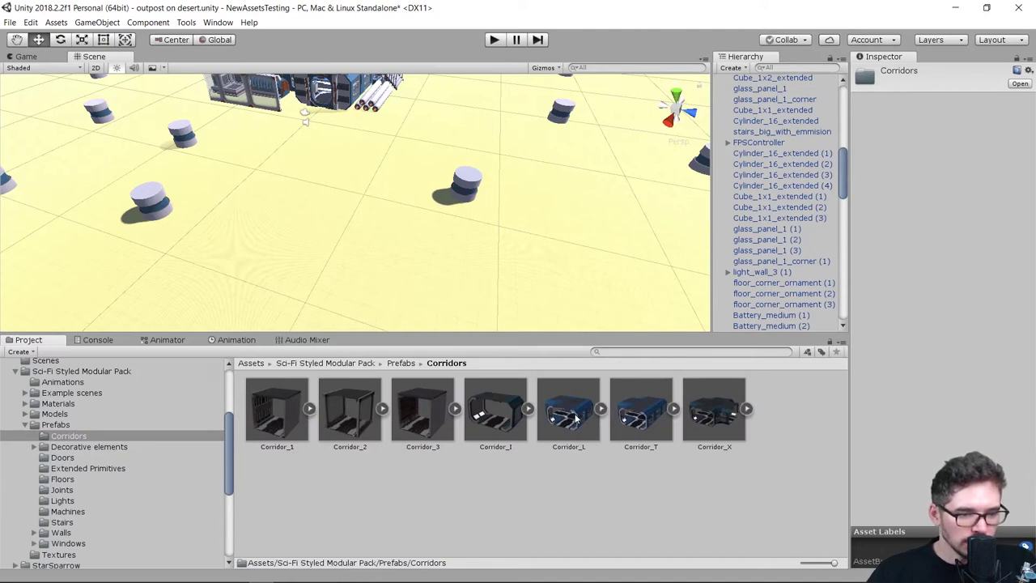
# Drop a Corridor_I piece into the scene, frame it with F, then undo it
pyautogui.click(496, 435)
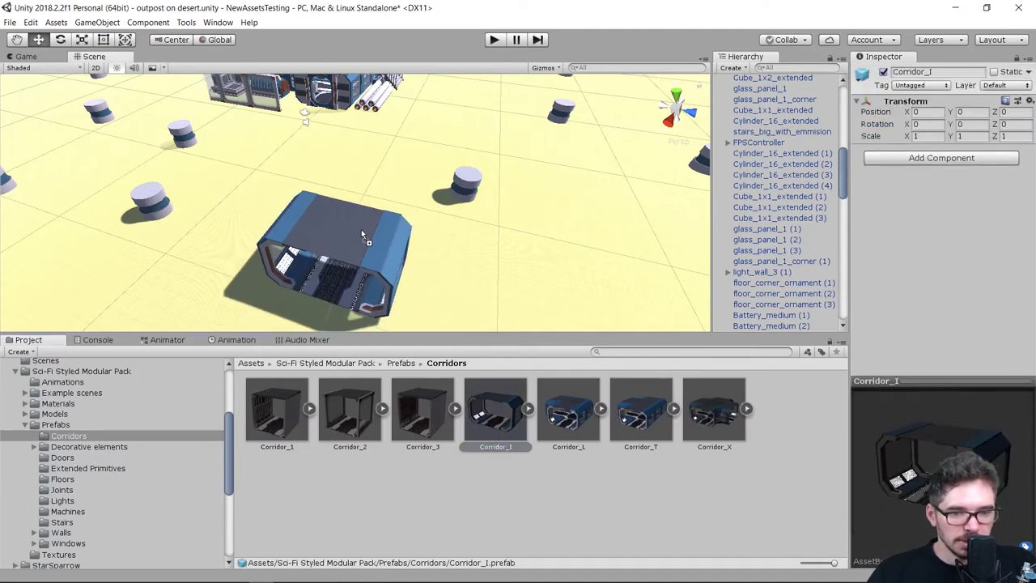
pyautogui.moveTo(499, 440); pyautogui.dragTo(361, 230)
pyautogui.press('f')
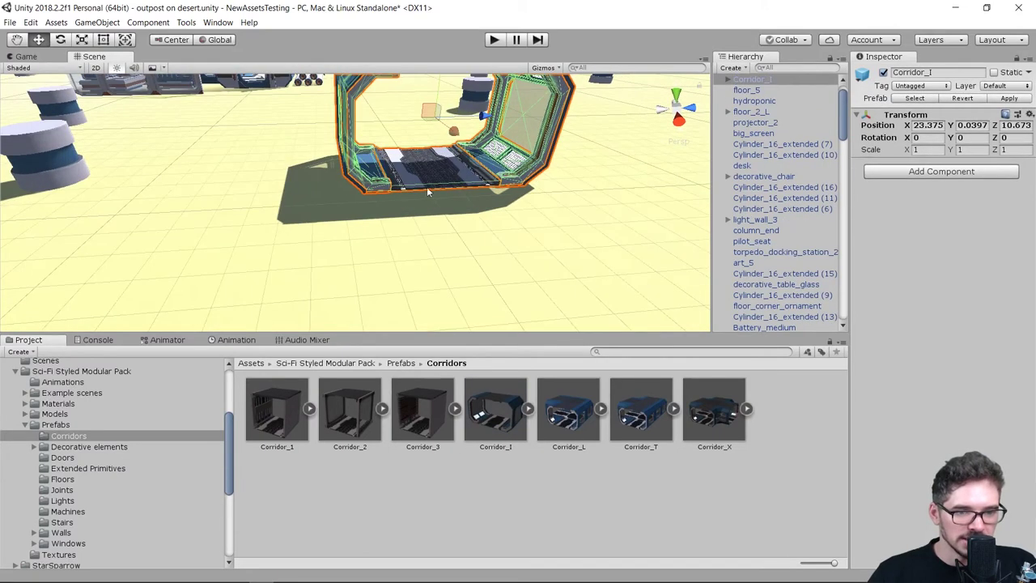
pyautogui.hotkey('ctrl', 'z')
# Place a Corridor_T piece into the scene and fly the view above it
pyautogui.moveTo(641, 413)
pyautogui.mouseDown()
pyautogui.moveTo(262, 279)
pyautogui.moveTo(218, 311)
pyautogui.moveTo(406, 214)
pyautogui.moveTo(413, 229)
pyautogui.mouseUp()
pyautogui.scroll(-5, 406, 214)
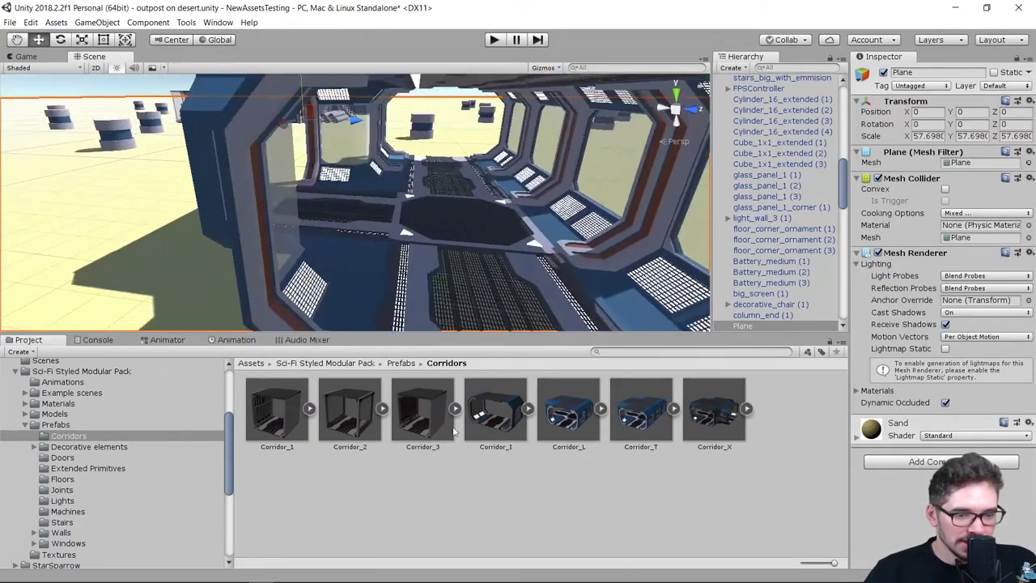
pyautogui.keyDown('alt'); pyautogui.moveTo(450, 187); pyautogui.dragTo(249, 198); pyautogui.keyUp('alt')
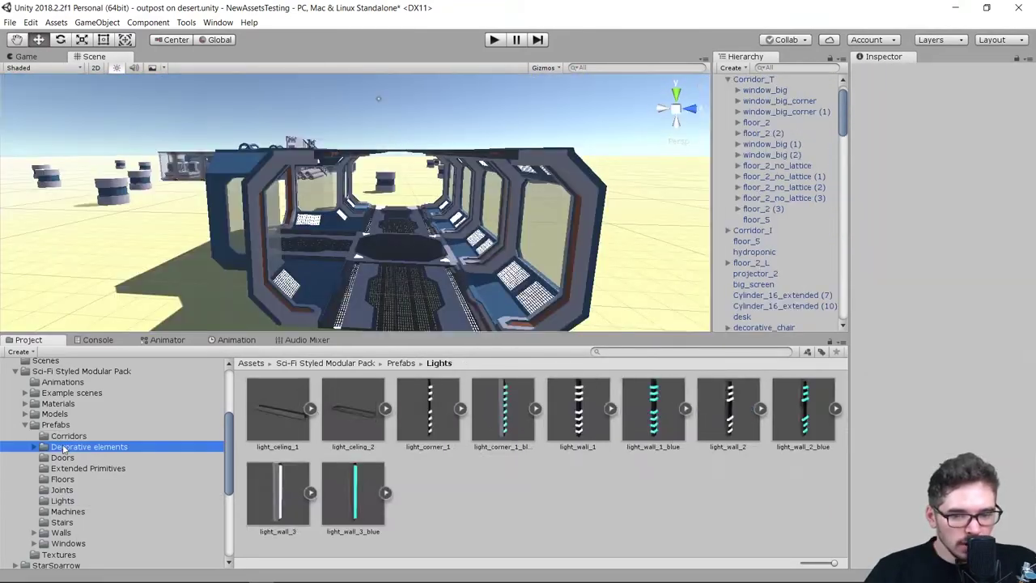
# Browse the Prefabs subfolders (doors, floors, lights, stairs, windows, joints), ending on Decorative elements
pyautogui.click(73, 468)
pyautogui.click(63, 458)
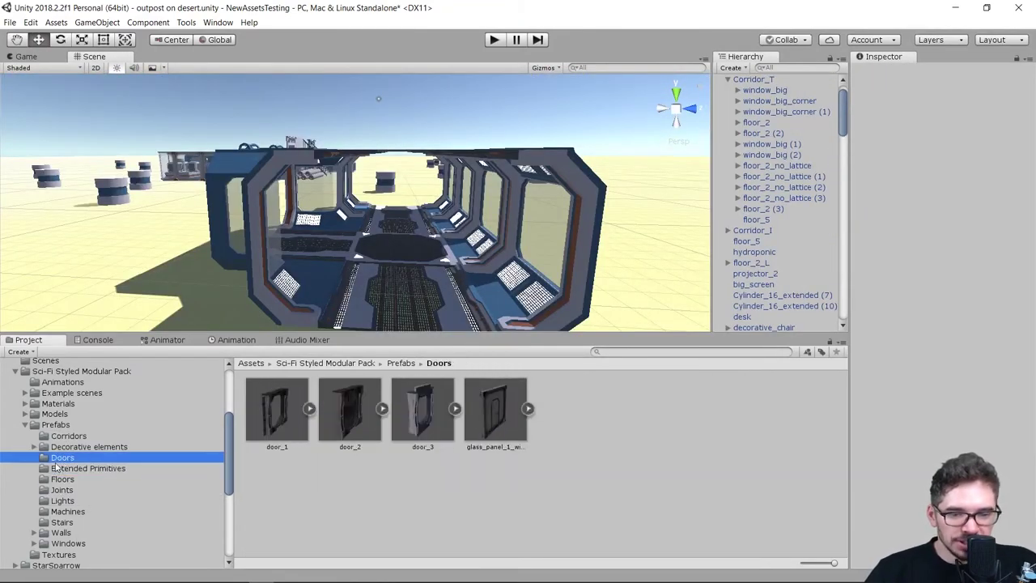
pyautogui.click(60, 478)
pyautogui.click(60, 501)
pyautogui.click(56, 523)
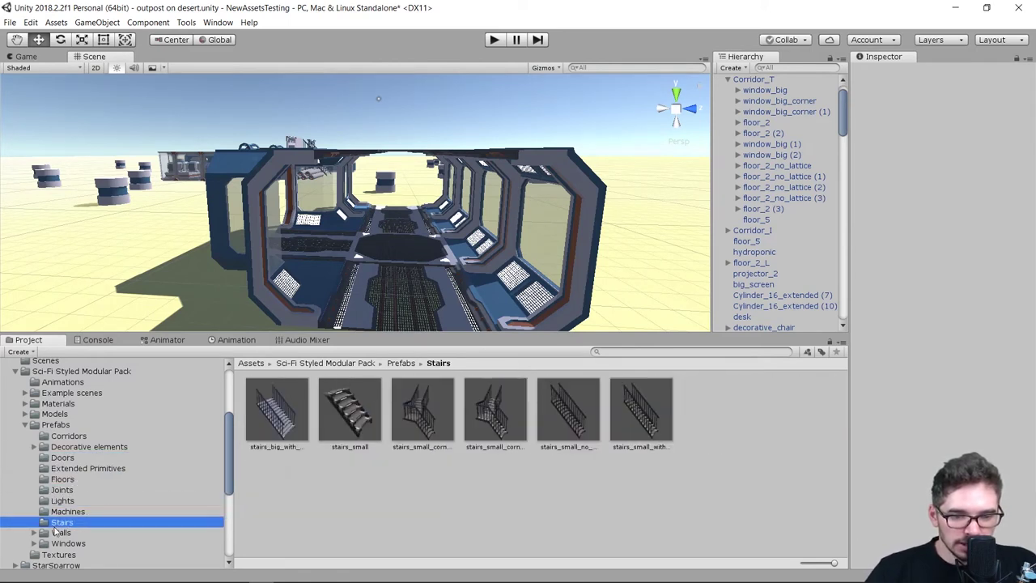
pyautogui.click(57, 543)
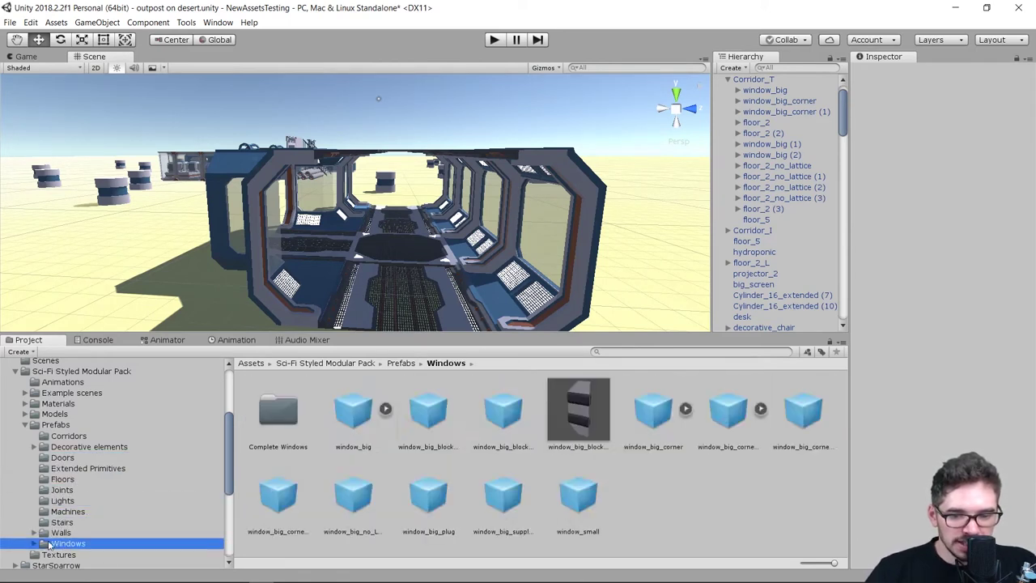
pyautogui.click(61, 479)
pyautogui.click(62, 490)
pyautogui.click(61, 469)
pyautogui.click(78, 447)
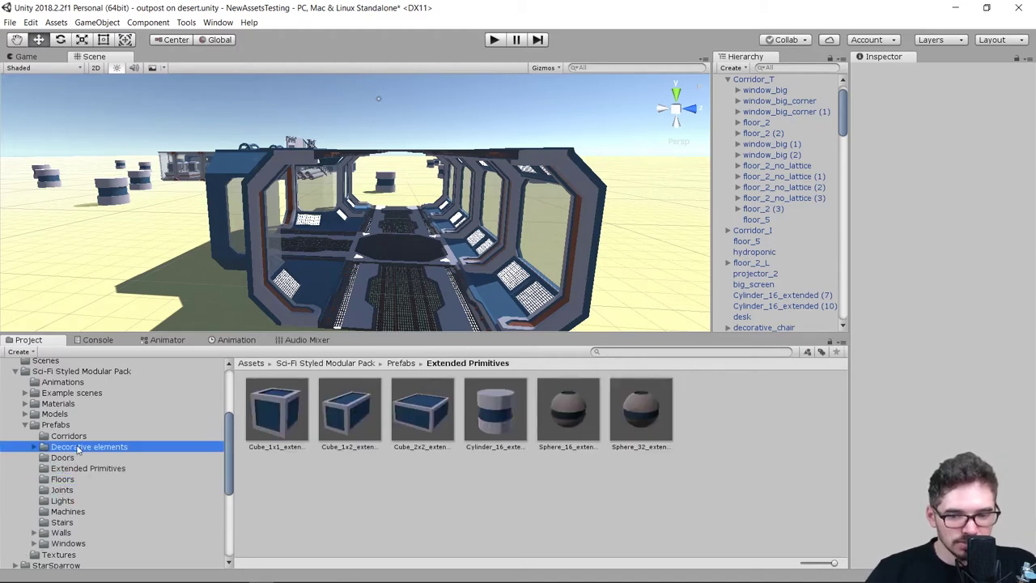
# Select the hydroponic prefab and drag it into the corridor
pyautogui.scroll(-2, 542, 424)
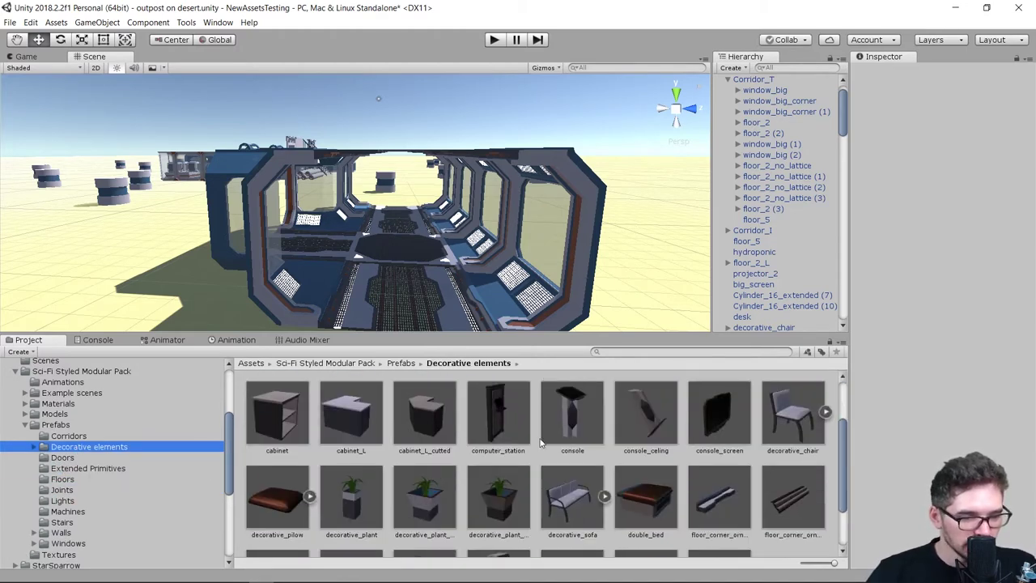
pyautogui.scroll(-2, 543, 424)
pyautogui.click(351, 510)
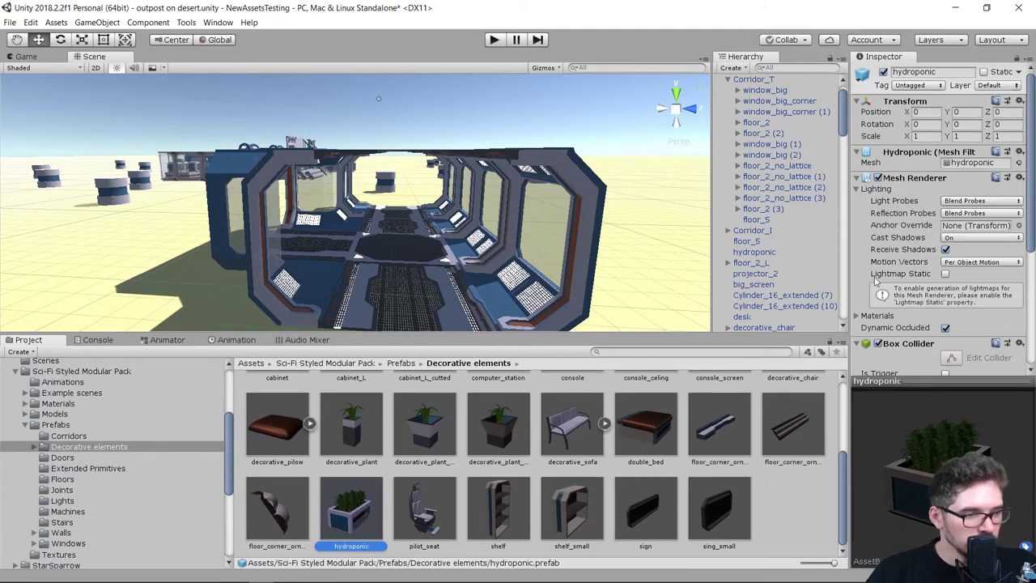
pyautogui.scroll(-3, 874, 280)
pyautogui.scroll(-1, 947, 212)
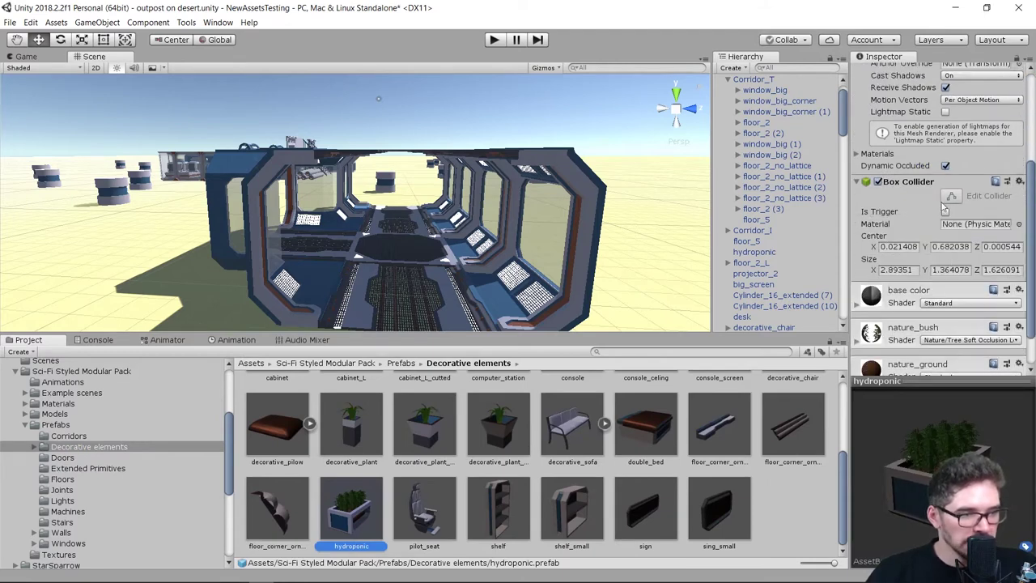
pyautogui.scroll(-2, 943, 209)
pyautogui.scroll(2, 873, 325)
pyautogui.scroll(-2, 872, 326)
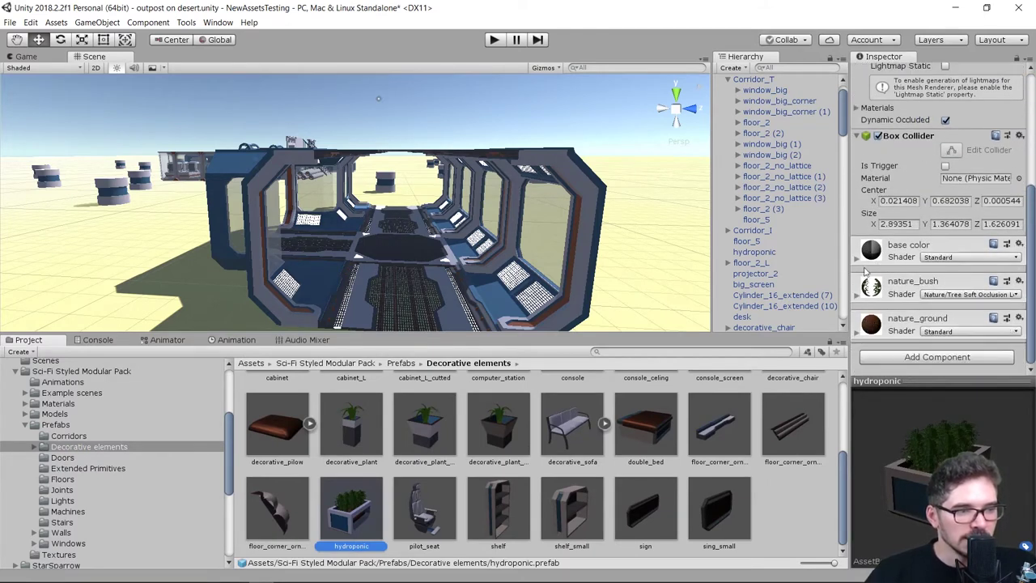
pyautogui.scroll(5, 872, 307)
pyautogui.scroll(4, 873, 307)
pyautogui.moveTo(346, 515); pyautogui.dragTo(452, 257)
# Fly into the corridor and select the placed hydroponic planter to look around it
pyautogui.click(605, 251)
pyautogui.keyDown('alt'); pyautogui.moveTo(605, 251); pyautogui.dragTo(414, 281); pyautogui.keyUp('alt')
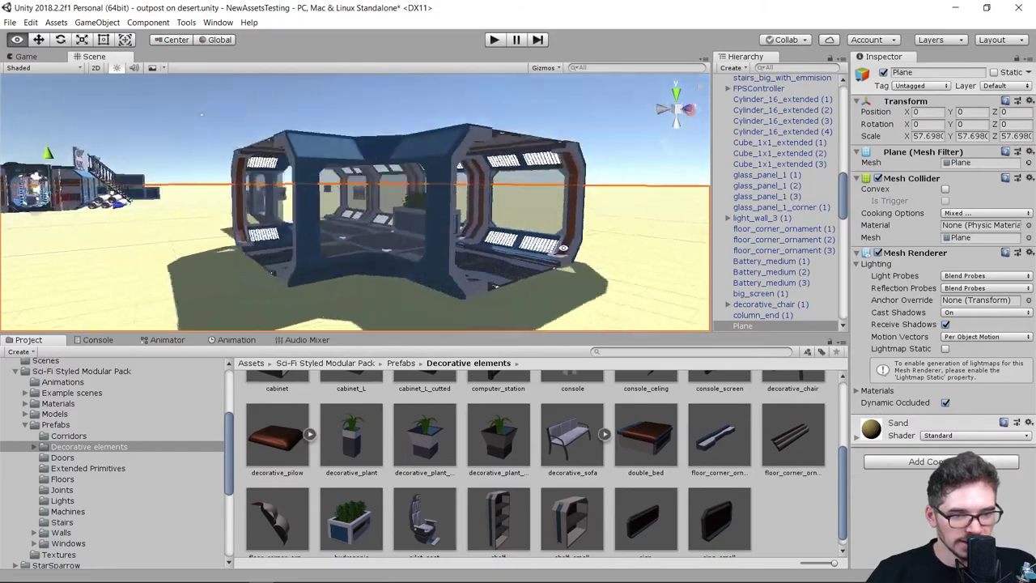
pyautogui.moveTo(414, 281); pyautogui.dragTo(523, 198, button='right')
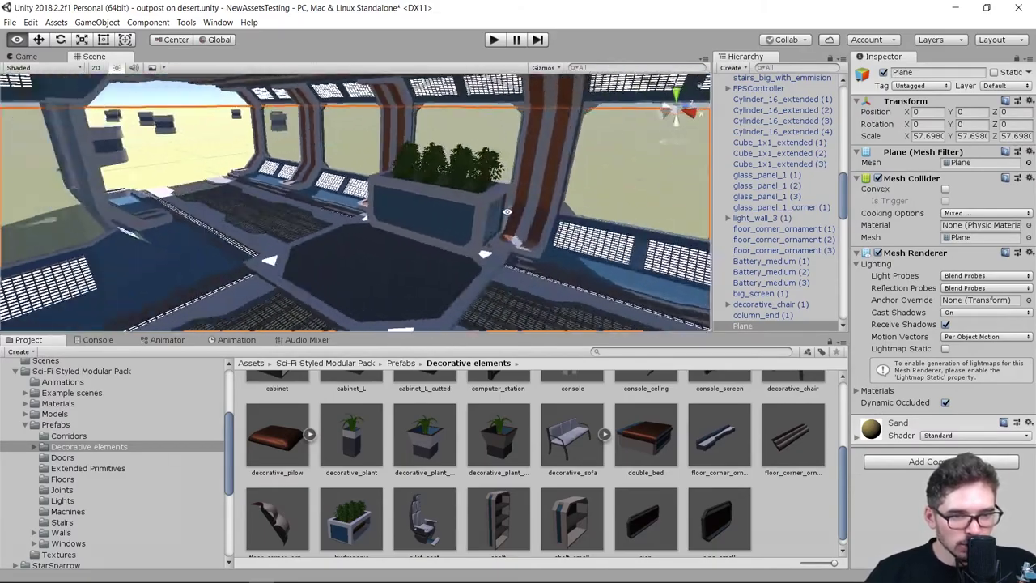
pyautogui.moveTo(523, 198); pyautogui.dragTo(356, 215, button='right')
pyautogui.click(478, 234)
pyautogui.moveTo(474, 232); pyautogui.dragTo(454, 221, button='right')
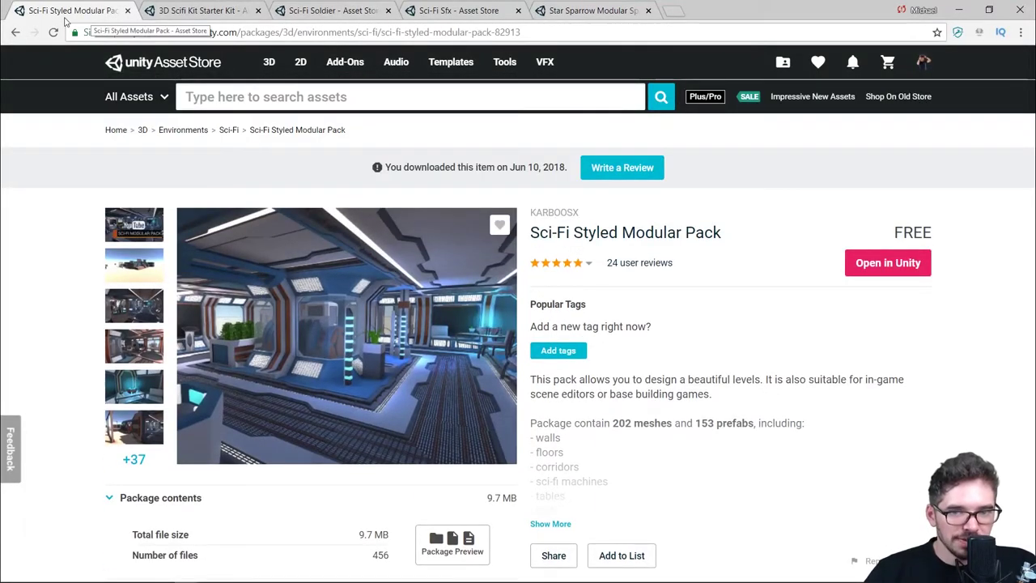
# Switch between the Modular Pack and 3D Scifi Kit Starter Kit store tabs, ending on the Starter Kit
pyautogui.moveTo(740, 238)
pyautogui.mouseDown()
pyautogui.moveTo(532, 237)
pyautogui.moveTo(704, 237)
pyautogui.mouseUp()
pyautogui.hotkey('ctrl', 'Tab')
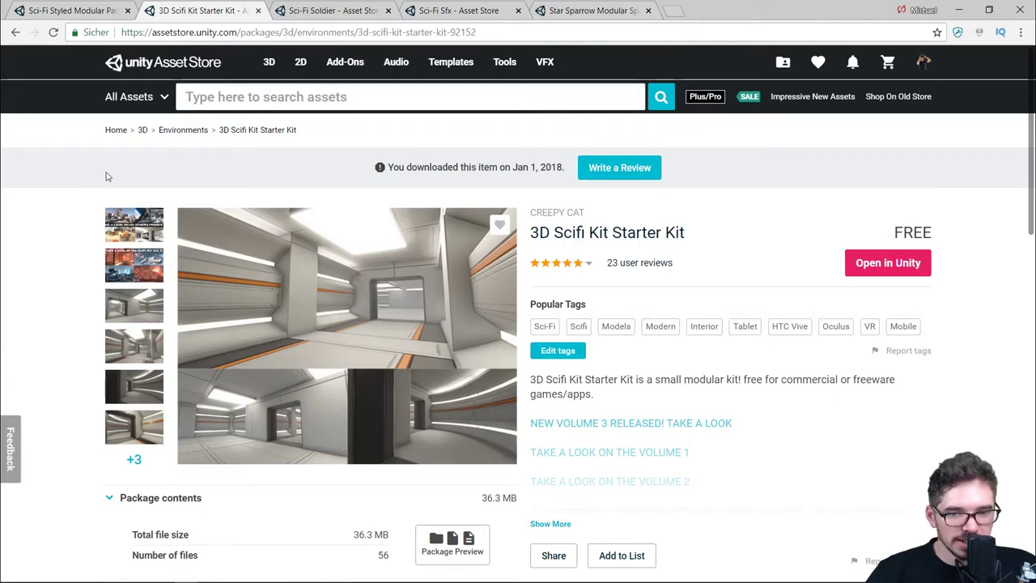
pyautogui.click(89, 10)
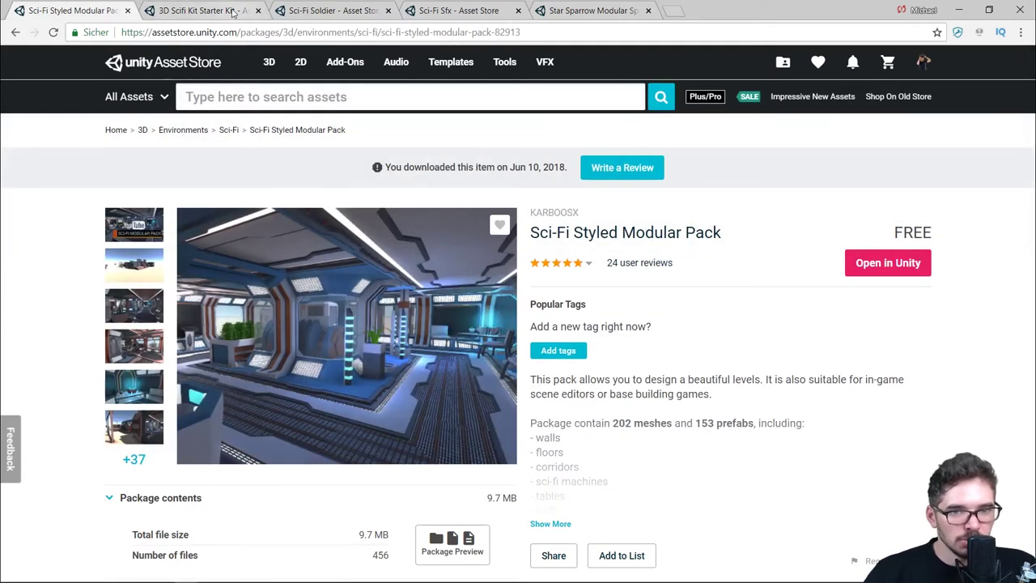
pyautogui.click(231, 10)
pyautogui.scroll(-2, 268, 241)
pyautogui.scroll(2, 349, 337)
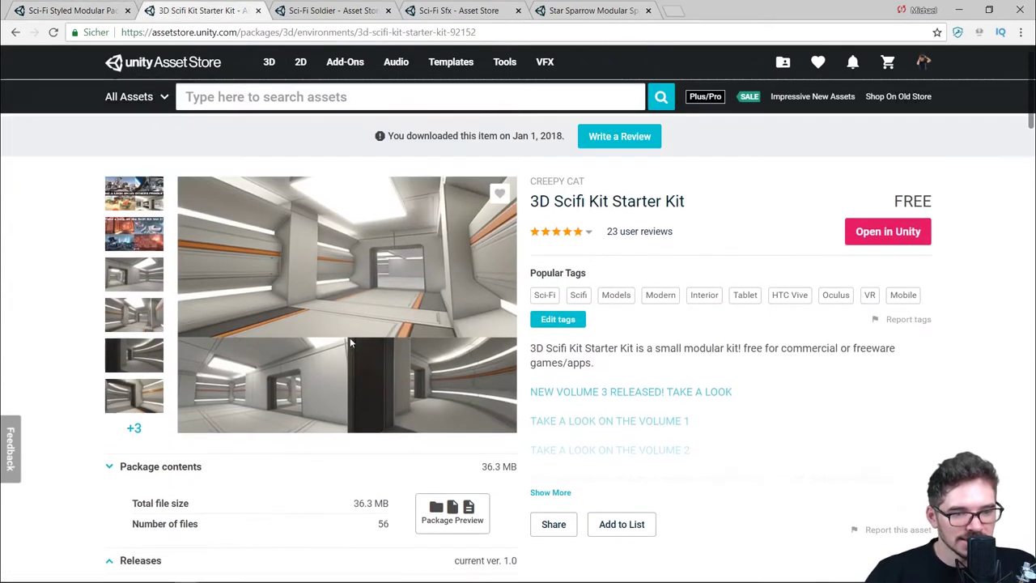
# Expand the _Creepy_Cat assets folder in Unity's Project panel to show the starter kit
pyautogui.click(261, 572)
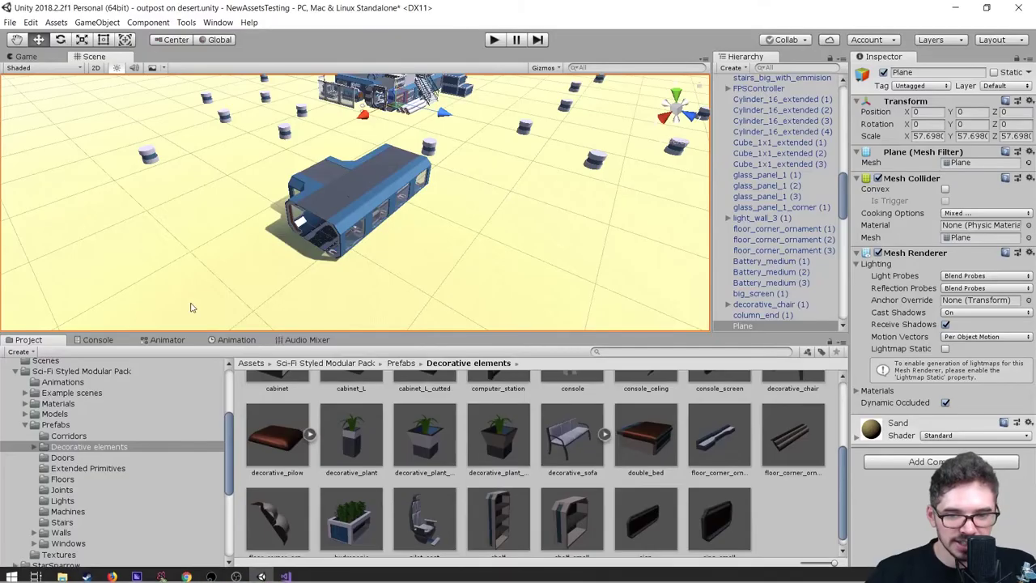
pyautogui.click(24, 429)
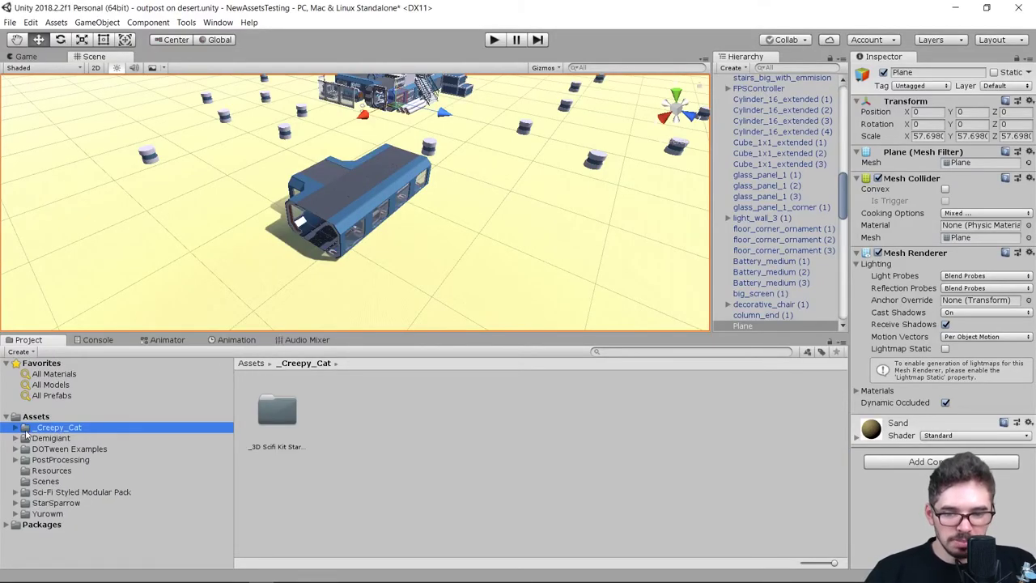
pyautogui.click(15, 428)
pyautogui.hotkey('alt', 'Tab')
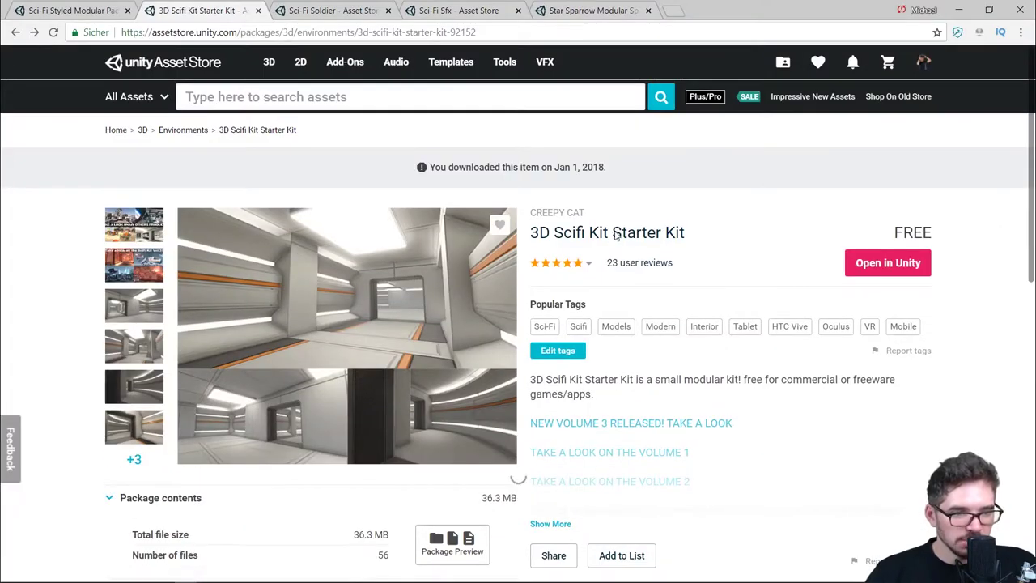
pyautogui.moveTo(540, 215); pyautogui.dragTo(567, 213)
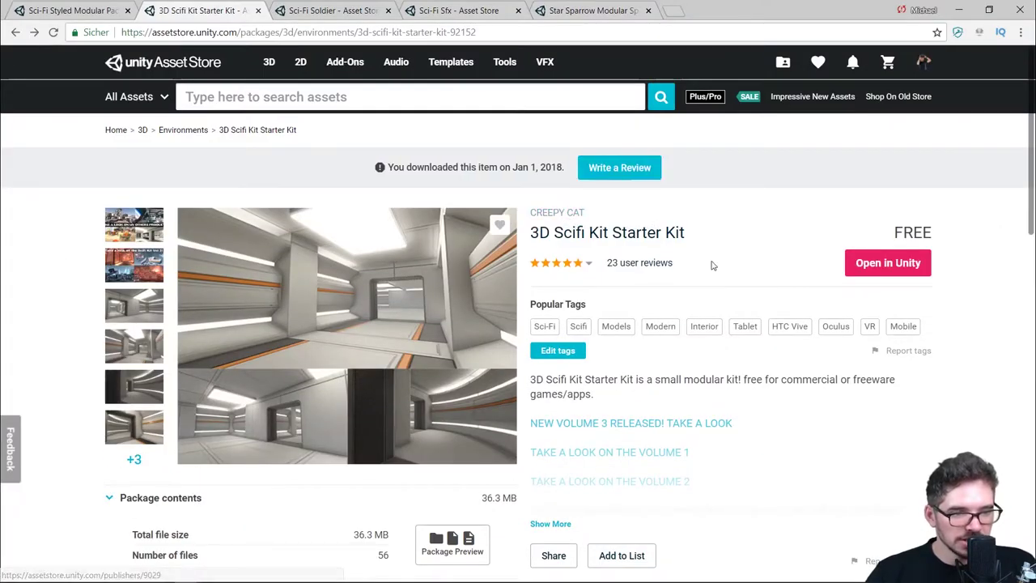
pyautogui.click(958, 9)
# Open the starter kit's Example_01 scene with Don't Save, then orbit around the level
pyautogui.doubleClick(257, 410)
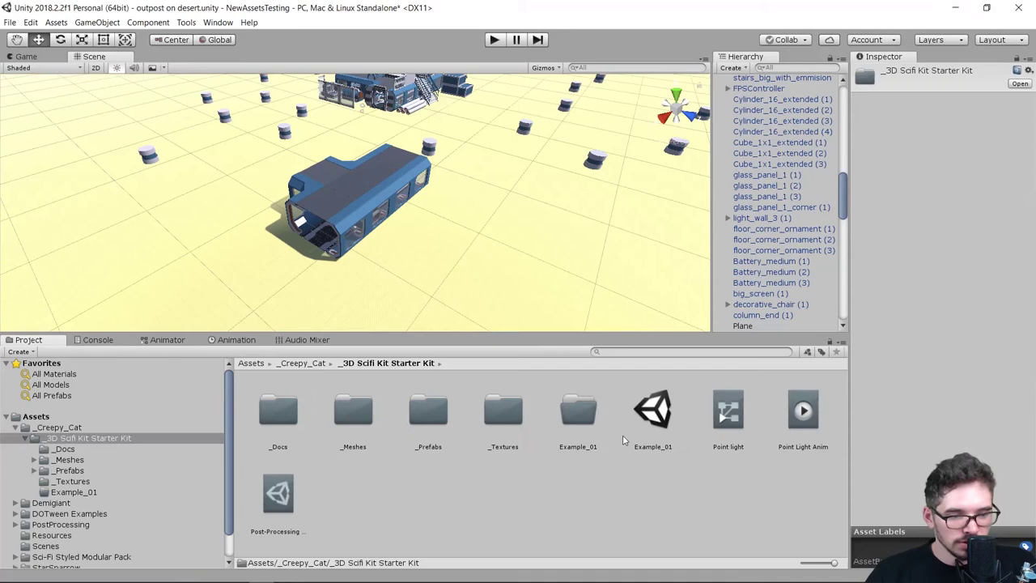
pyautogui.doubleClick(659, 416)
pyautogui.click(558, 329)
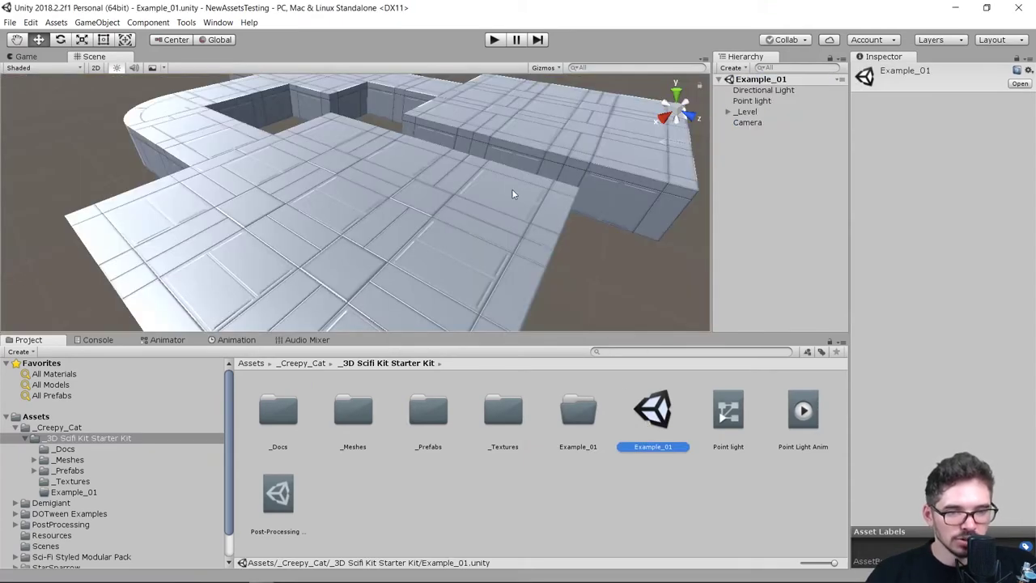
pyautogui.moveTo(511, 194)
pyautogui.keyDown('alt'); pyautogui.mouseDown()
pyautogui.moveTo(336, 203)
pyautogui.moveTo(473, 97)
pyautogui.moveTo(341, 218)
pyautogui.mouseUp(); pyautogui.keyUp('alt')
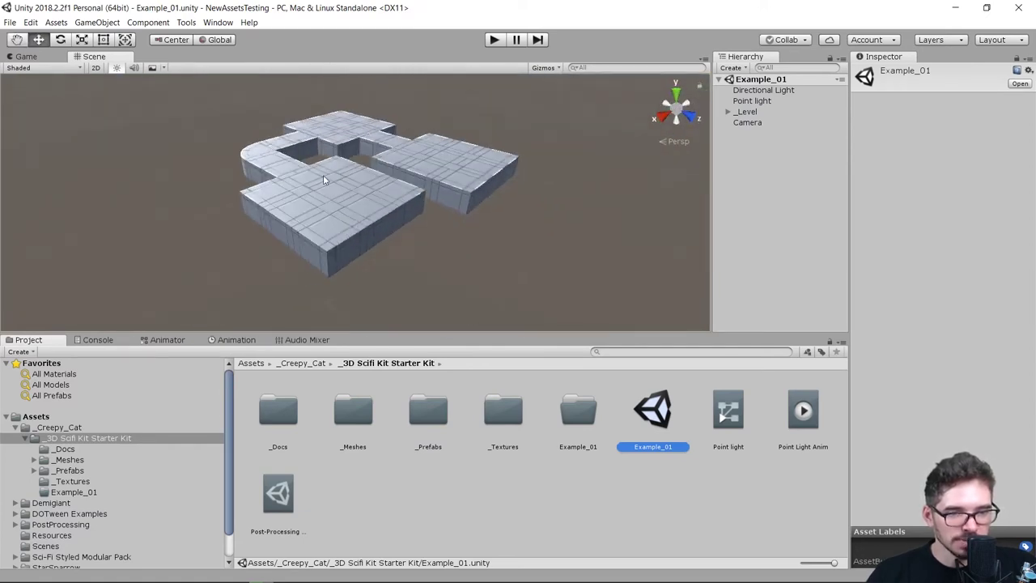
pyautogui.scroll(4, 404, 217)
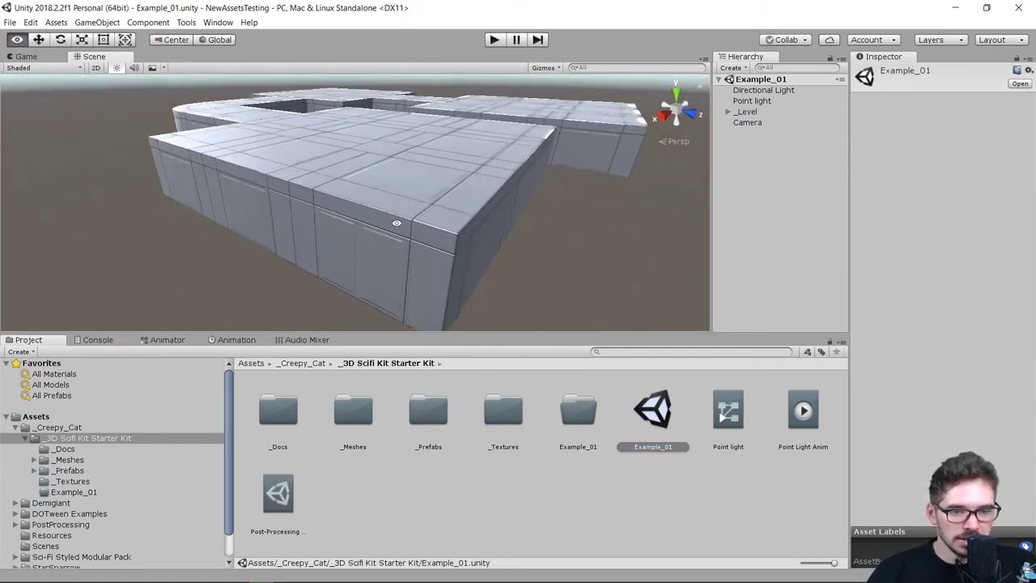
pyautogui.scroll(5, 405, 215)
pyautogui.scroll(5, 405, 216)
pyautogui.moveTo(405, 215)
pyautogui.keyDown('alt'); pyautogui.mouseDown()
pyautogui.moveTo(346, 136)
pyautogui.moveTo(416, 199)
pyautogui.mouseUp(); pyautogui.keyUp('alt')
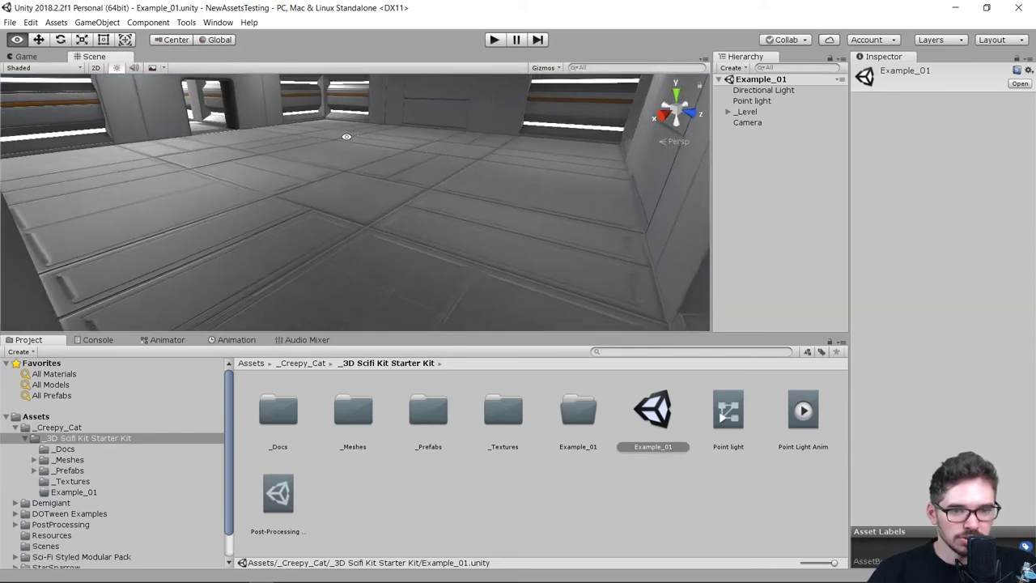
# Select a Floor_Half_01 tile, frame it with F, and orbit to inspect the room
pyautogui.click(416, 200)
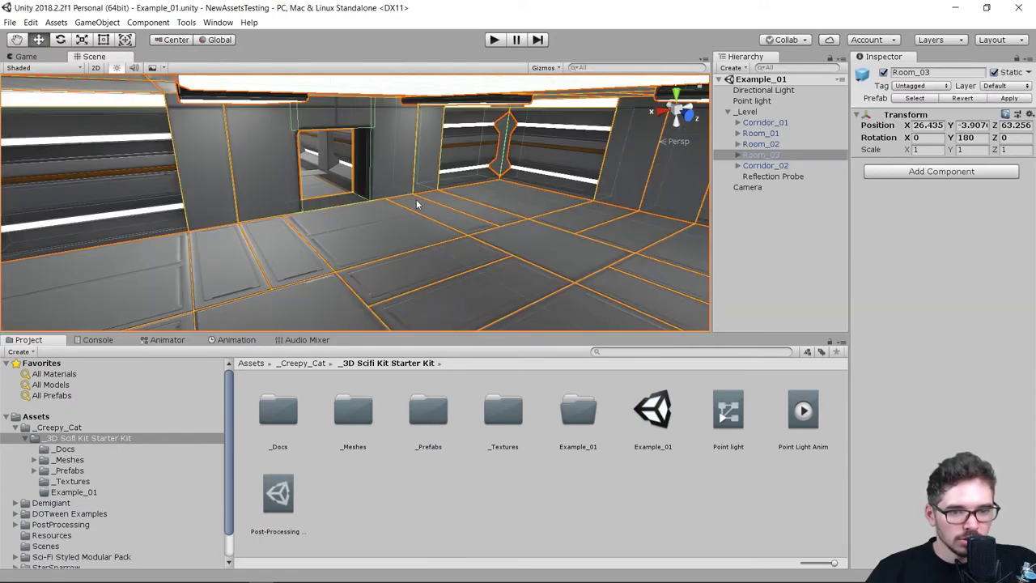
pyautogui.click(436, 196)
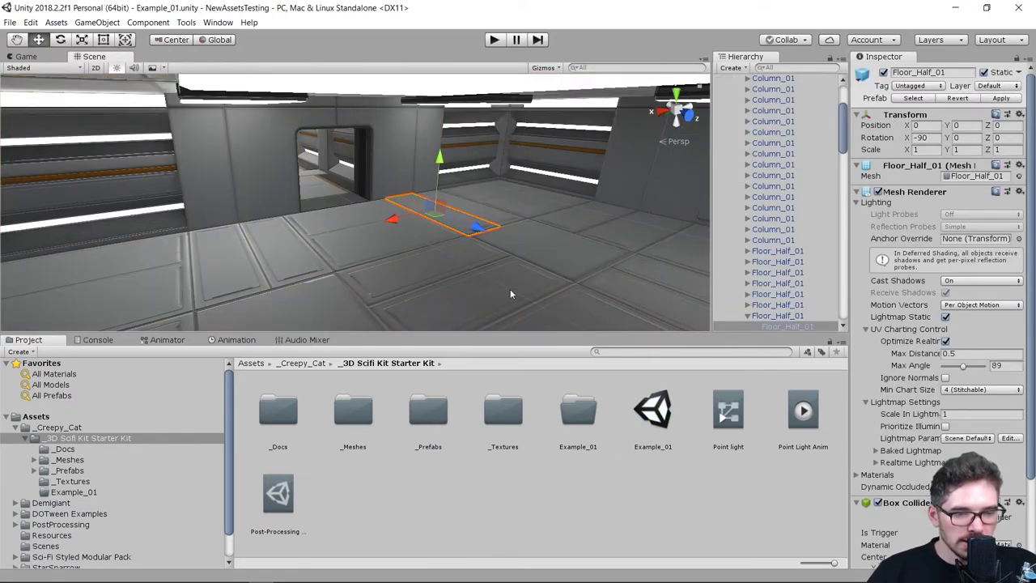
pyautogui.keyDown('alt'); pyautogui.moveTo(451, 203); pyautogui.dragTo(497, 159); pyautogui.keyUp('alt')
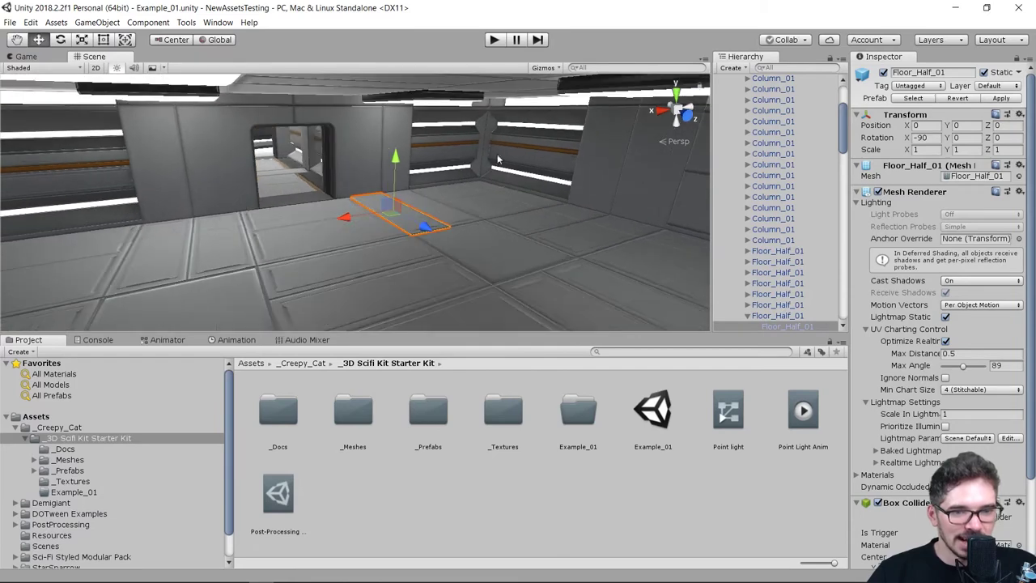
pyautogui.press('f')
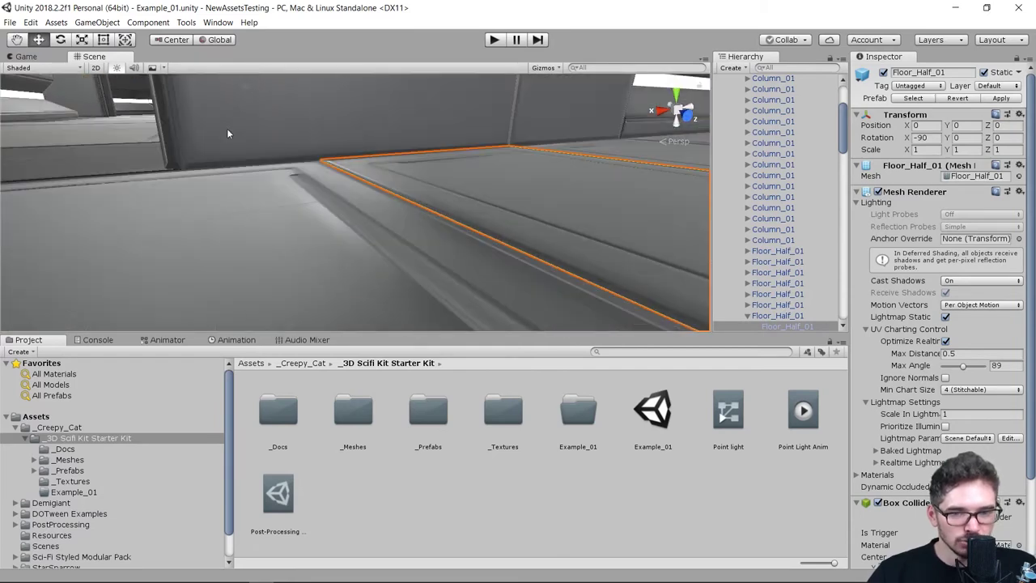
pyautogui.moveTo(344, 100)
pyautogui.keyDown('alt'); pyautogui.mouseDown()
pyautogui.moveTo(327, 138)
pyautogui.moveTo(466, 218)
pyautogui.moveTo(407, 217)
pyautogui.mouseUp(); pyautogui.keyUp('alt')
pyautogui.scroll(-5, 326, 137)
pyautogui.scroll(8, 389, 178)
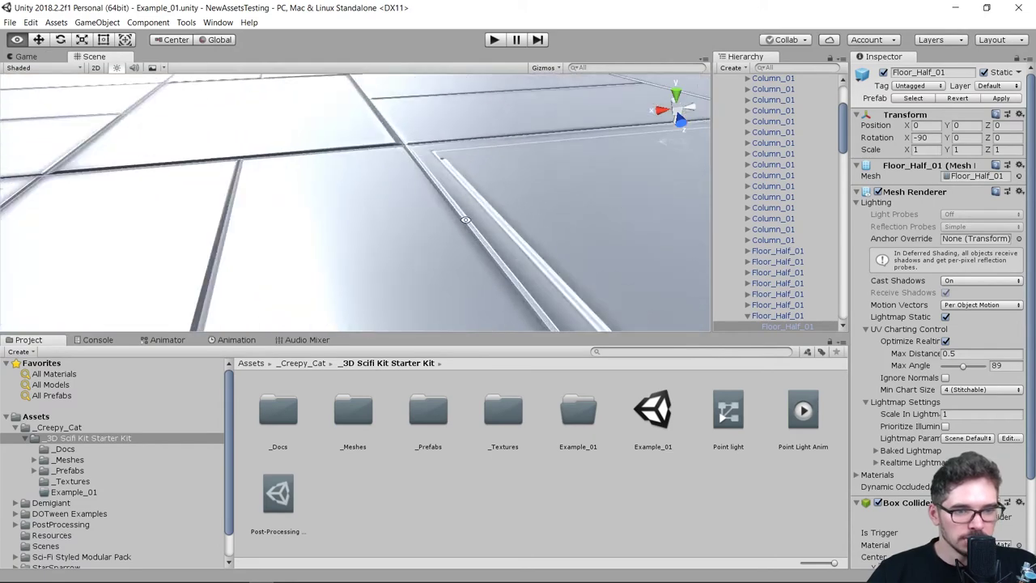
pyautogui.scroll(-5, 465, 218)
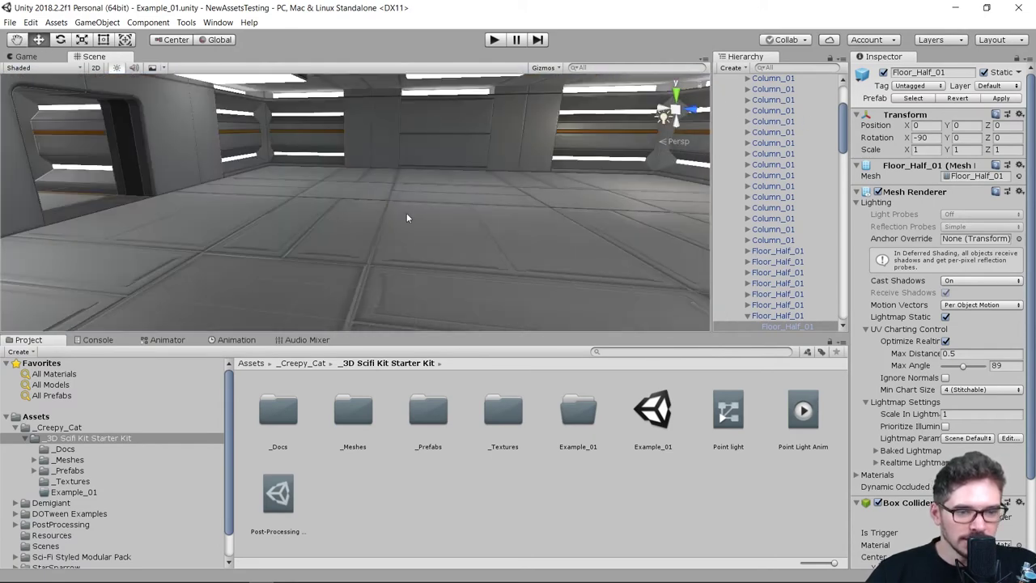
pyautogui.scroll(5, 406, 217)
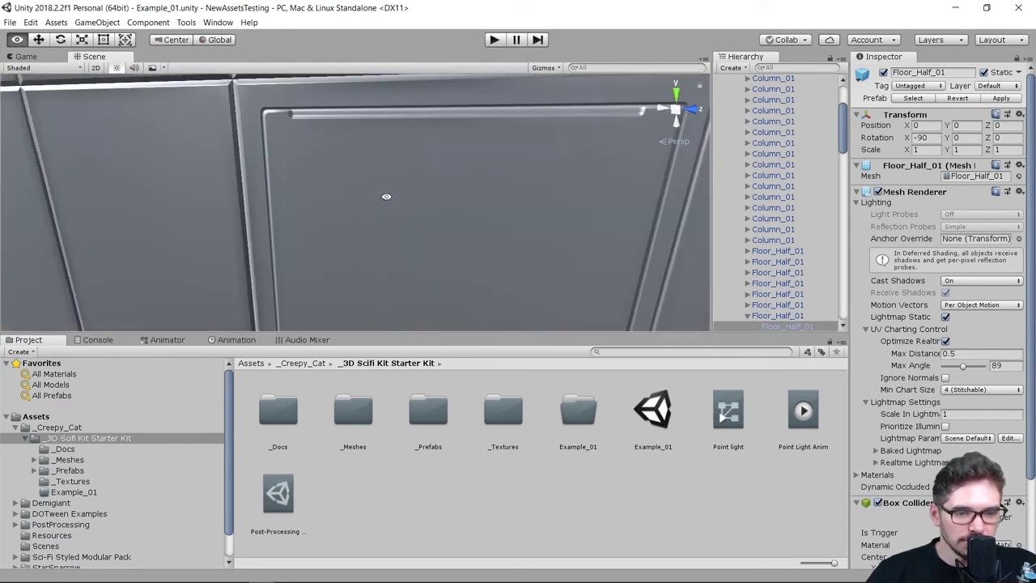
pyautogui.scroll(-5, 406, 217)
pyautogui.moveTo(406, 217)
pyautogui.keyDown('alt'); pyautogui.mouseDown()
pyautogui.moveTo(382, 155)
pyautogui.moveTo(439, 159)
pyautogui.mouseUp(); pyautogui.keyUp('alt')
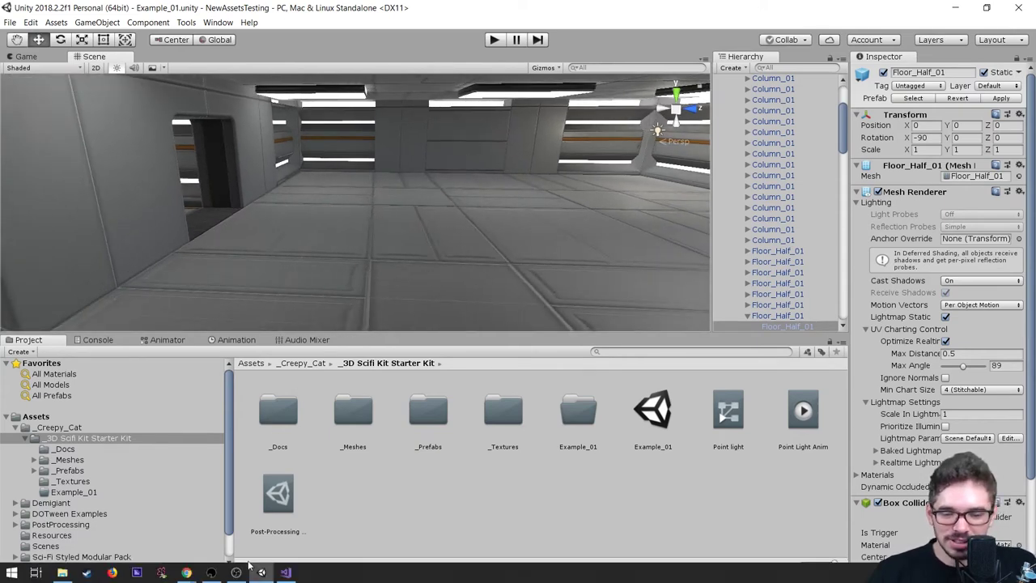
# Check the Sci-Fi Soldier store page, then collapse the _Creepy_Cat and Yurowm folders
pyautogui.click(212, 572)
pyautogui.scroll(-1, 430, 282)
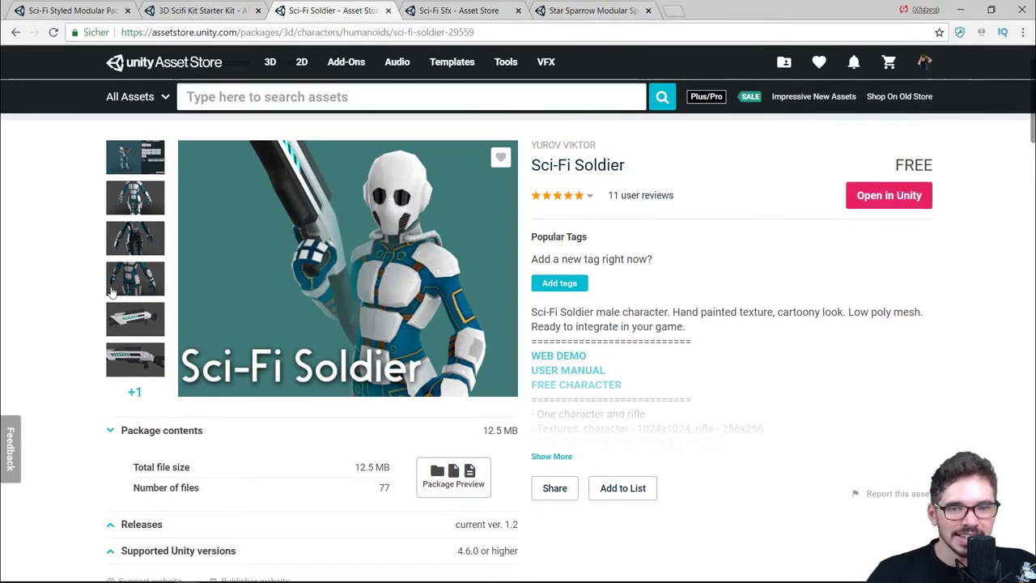
pyautogui.click(242, 573)
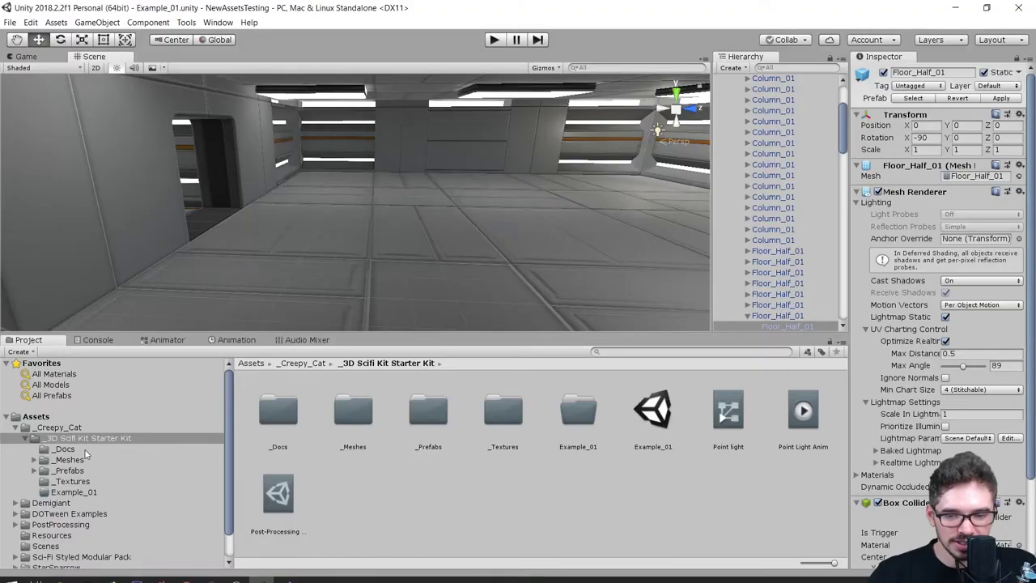
pyautogui.click(25, 427)
pyautogui.click(25, 420)
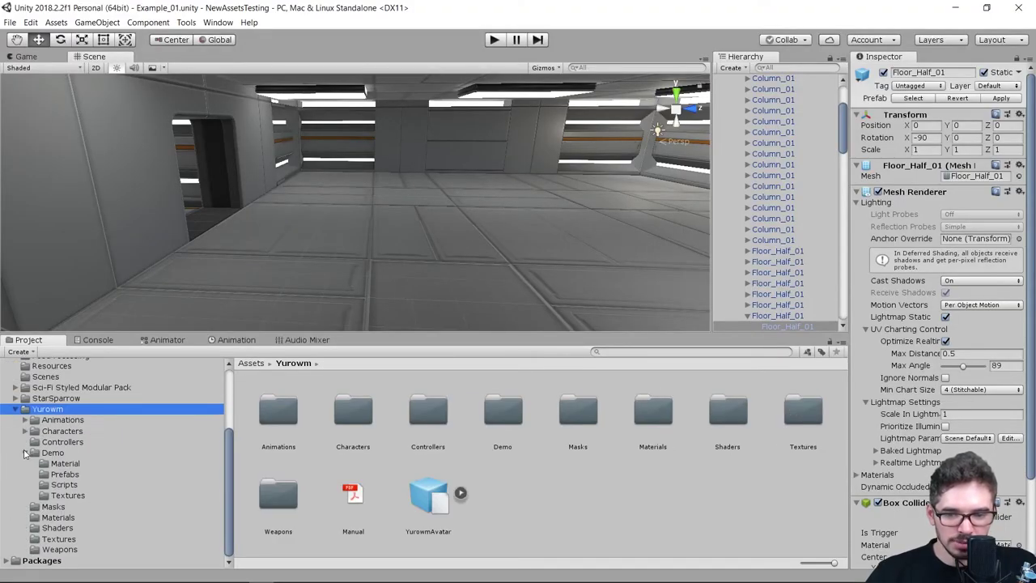
# Open the Demo Sci-Fi Soldier scene from Yurowm > Demo and start Play mode
pyautogui.click(25, 453)
pyautogui.click(25, 496)
pyautogui.click(53, 495)
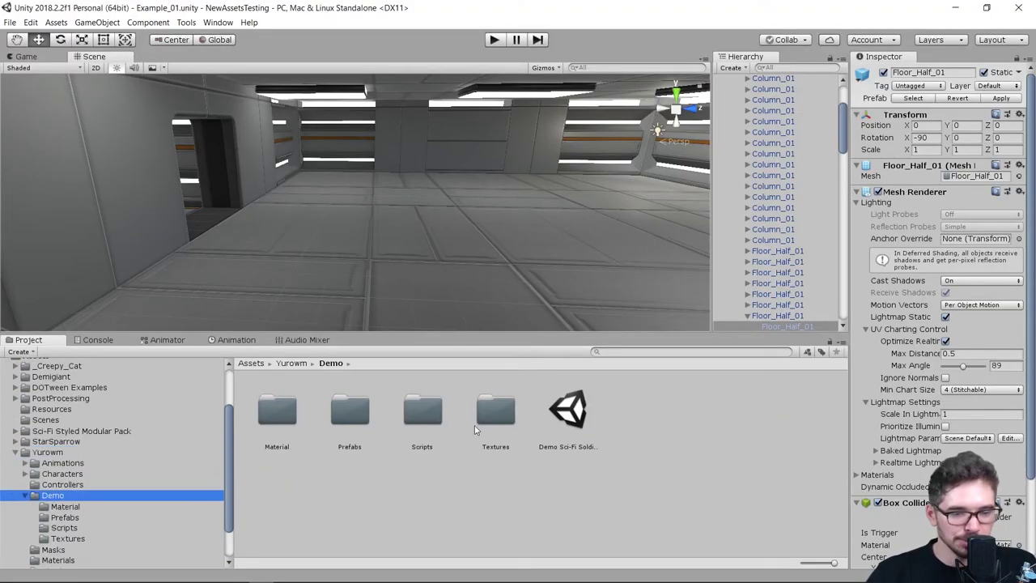
pyautogui.doubleClick(567, 413)
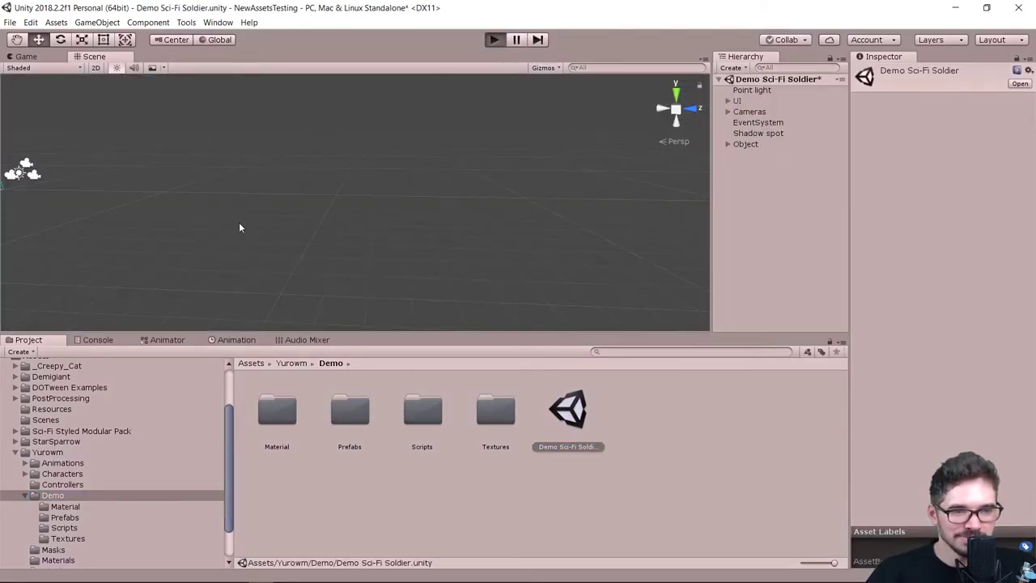
pyautogui.hotkey('ctrl', 'p')
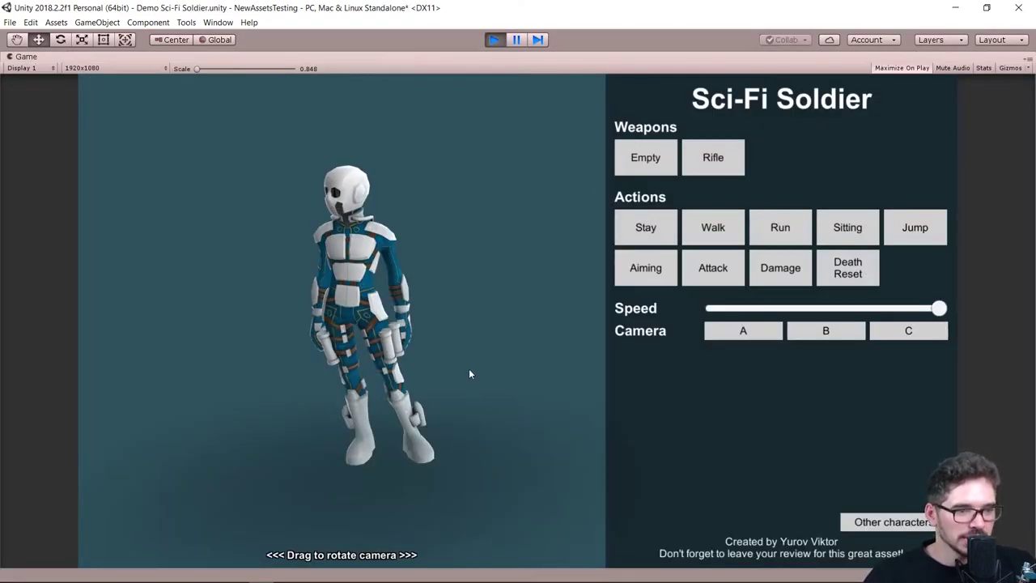
# Toggle the rifle and trigger Walk, Run, Sitting, Jump, Aiming, Attack, Damage and Death Reset
pyautogui.click(706, 167)
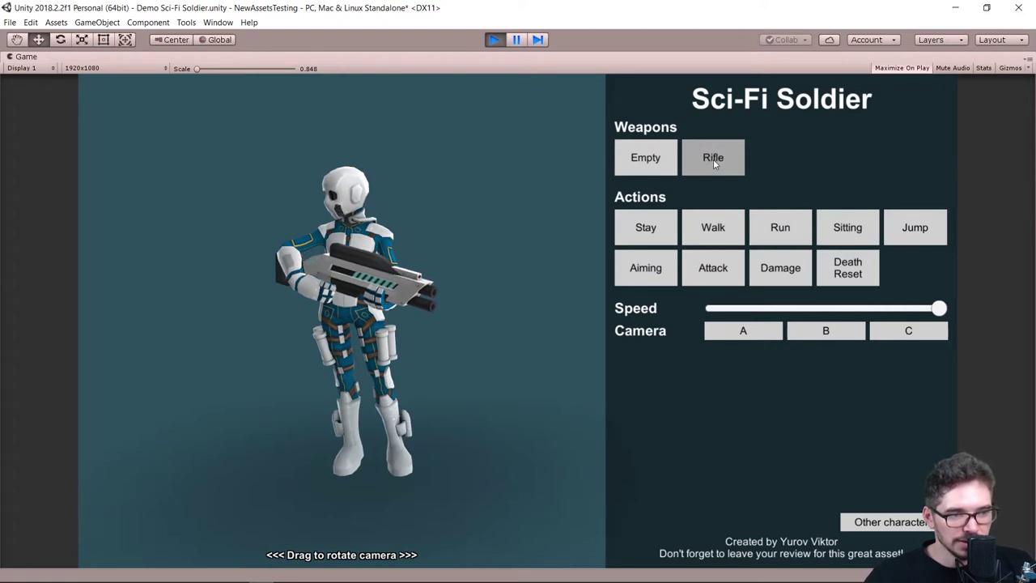
pyautogui.click(647, 164)
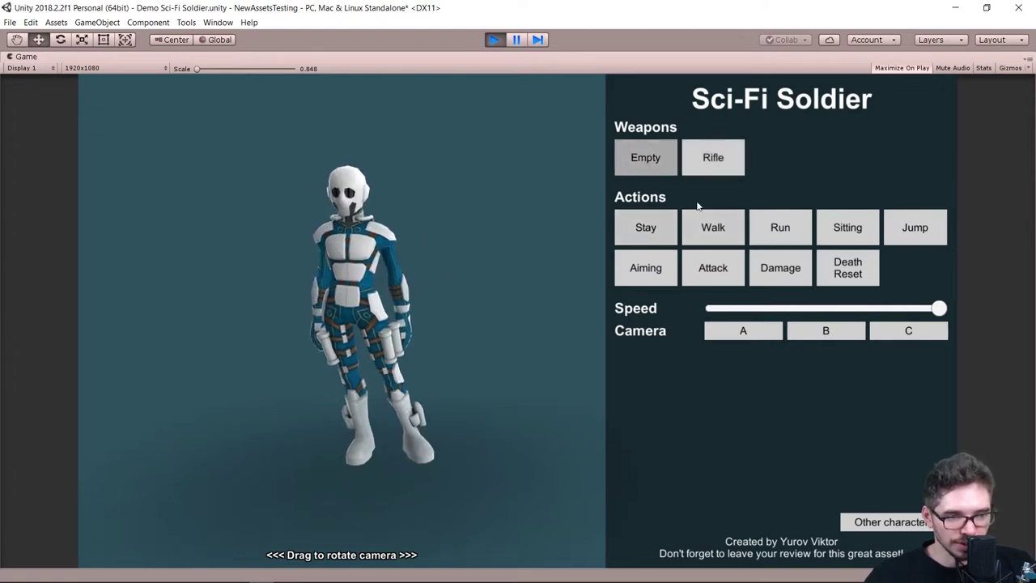
pyautogui.click(728, 232)
pyautogui.click(780, 231)
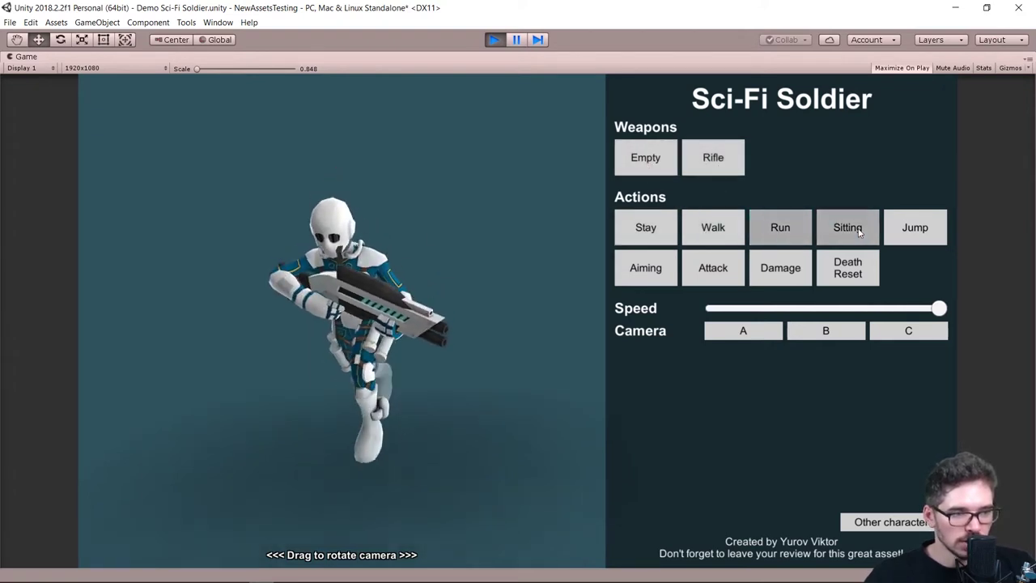
pyautogui.click(847, 231)
pyautogui.click(912, 232)
pyautogui.click(646, 269)
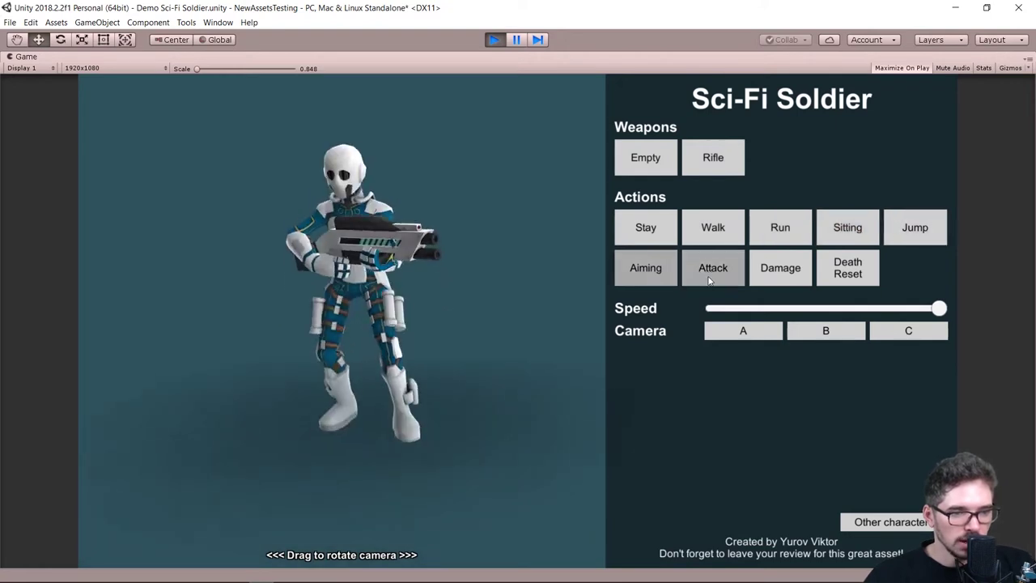
pyautogui.click(708, 278)
pyautogui.click(779, 271)
pyautogui.click(846, 271)
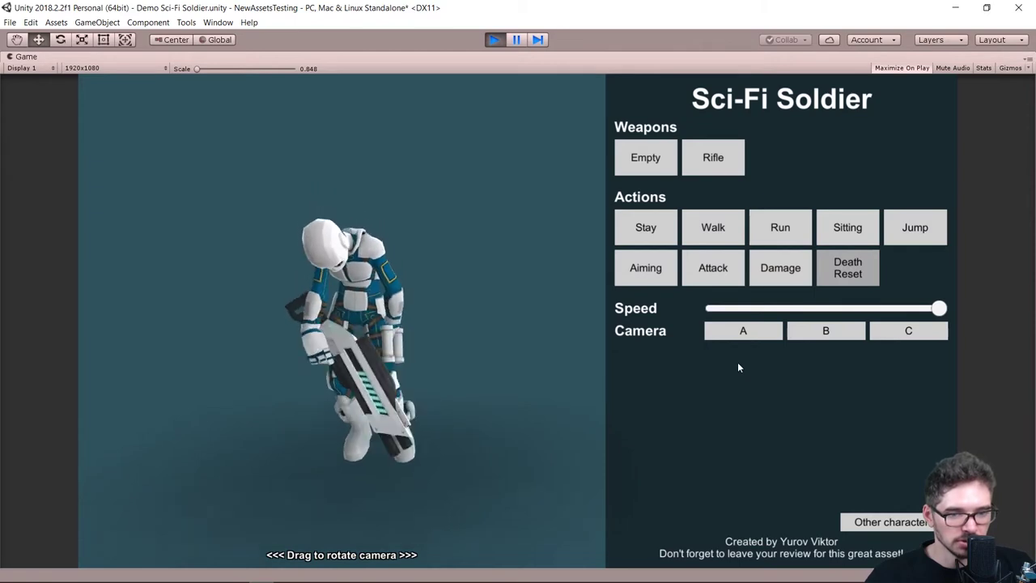
# Try Aiming, Attack and Death Reset with the soldier unarmed, then stop Play mode
pyautogui.click(635, 166)
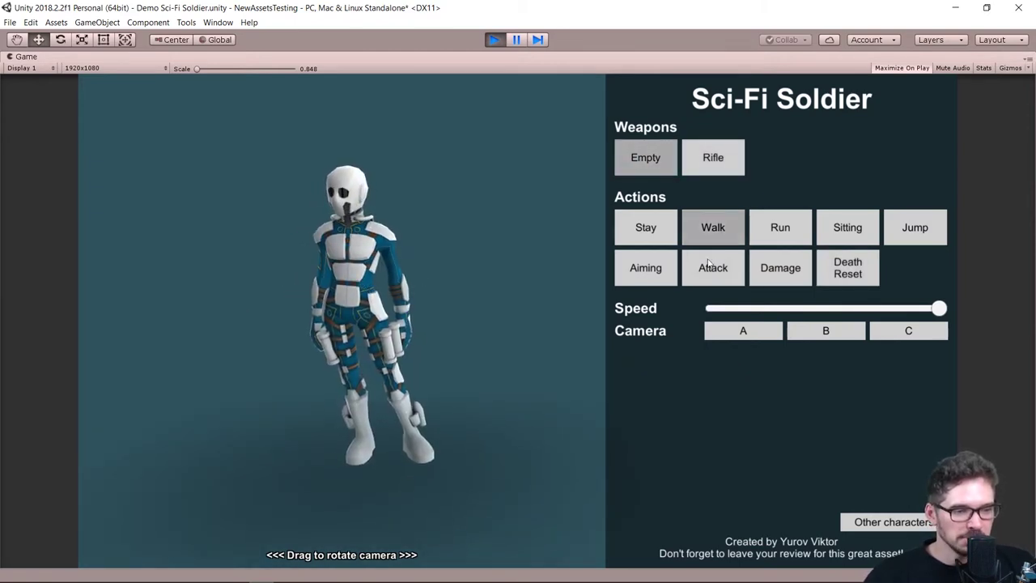
pyautogui.click(645, 267)
pyautogui.click(713, 275)
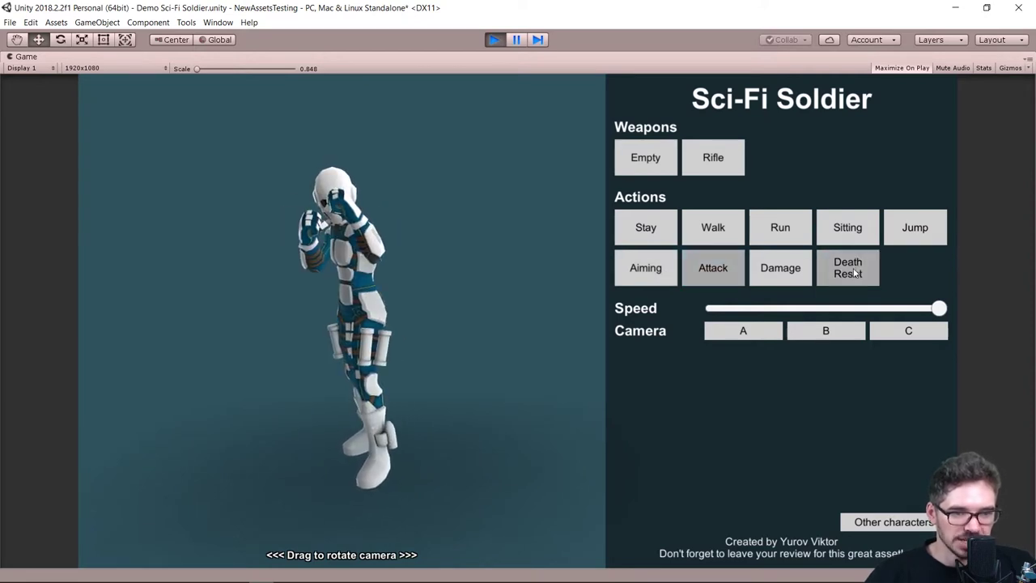
pyautogui.click(849, 269)
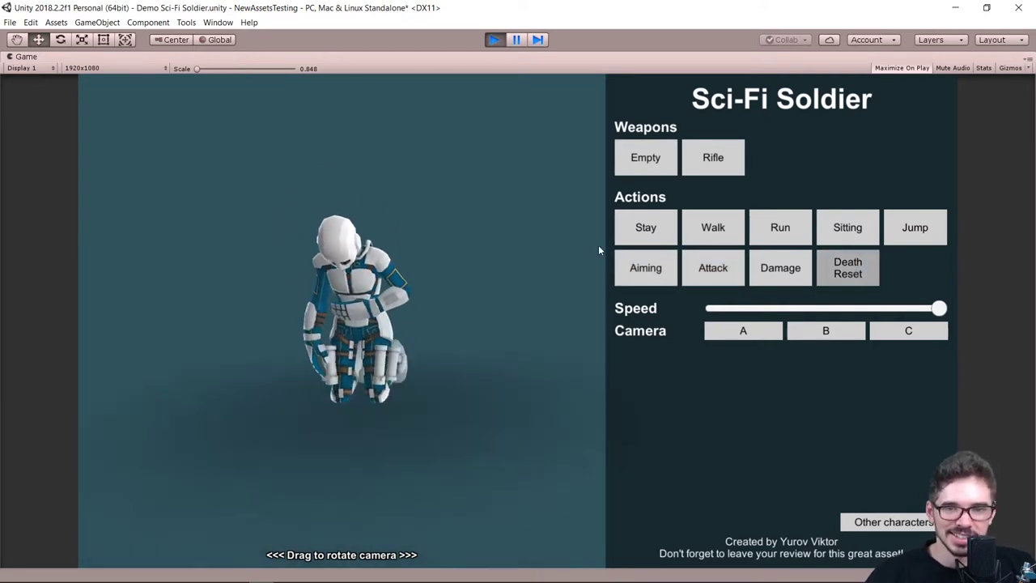
pyautogui.click(494, 40)
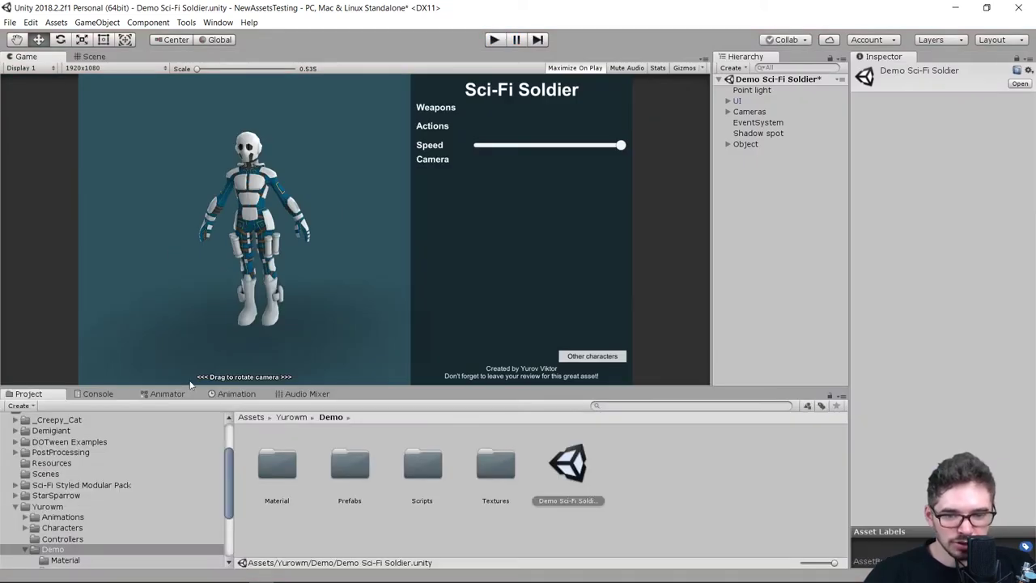
# Select the Sci-Fi_Soldier prefab in Yurowm > Characters > Sci-fi Soldier and collapse its sub-assets
pyautogui.moveTo(195, 384); pyautogui.dragTo(213, 321)
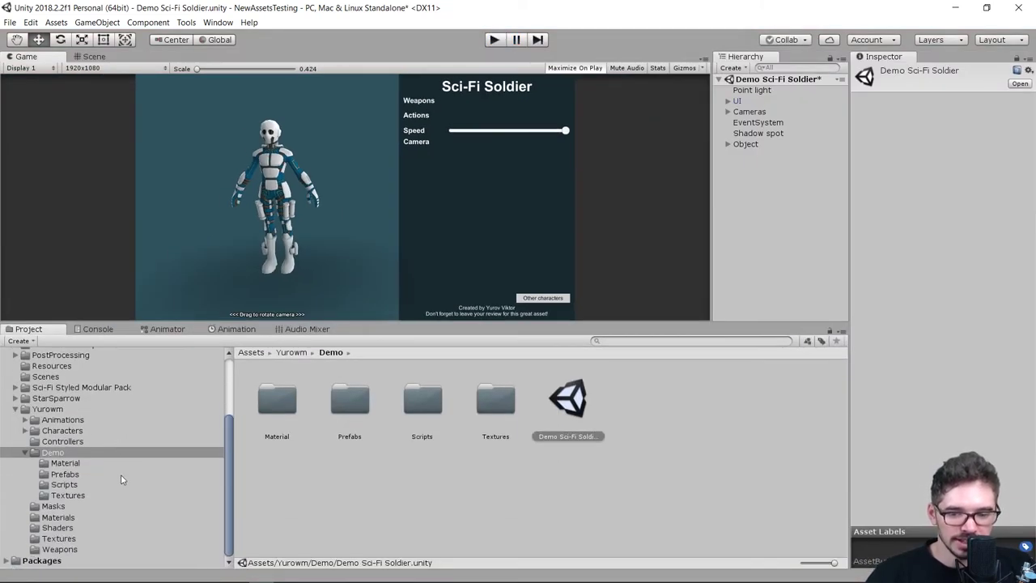
pyautogui.doubleClick(61, 430)
pyautogui.click(60, 431)
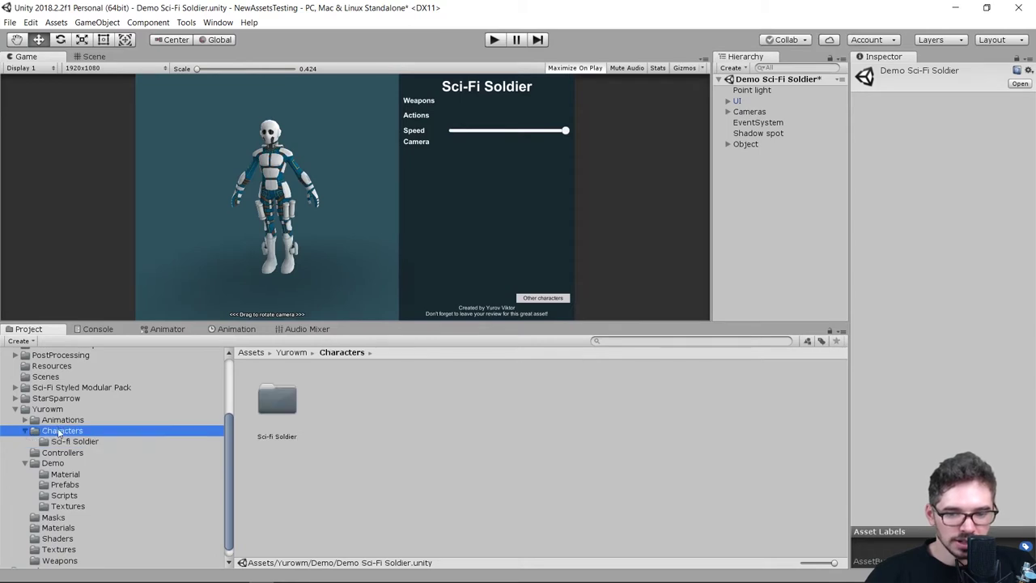
pyautogui.click(69, 442)
pyautogui.click(277, 402)
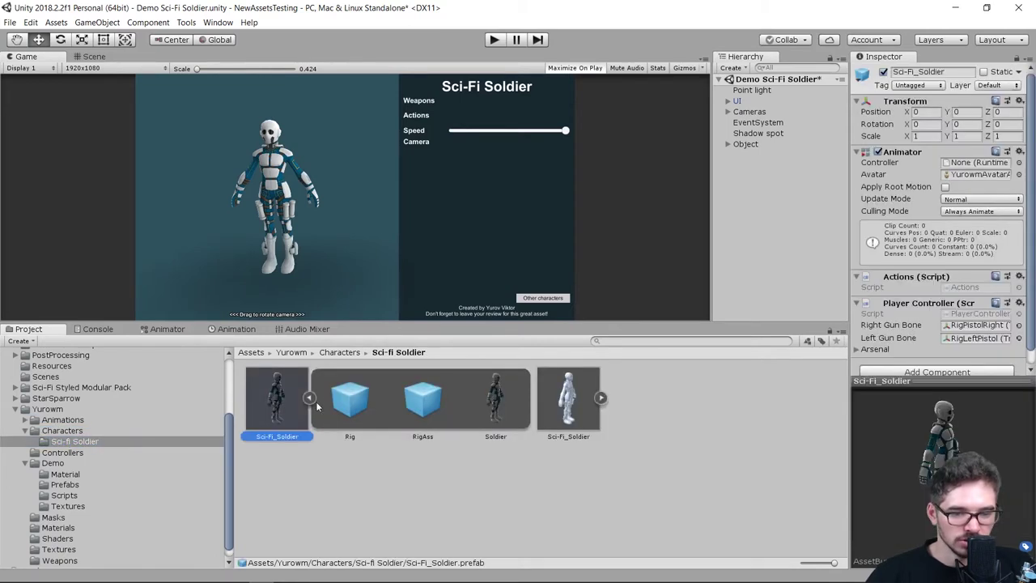
pyautogui.click(310, 398)
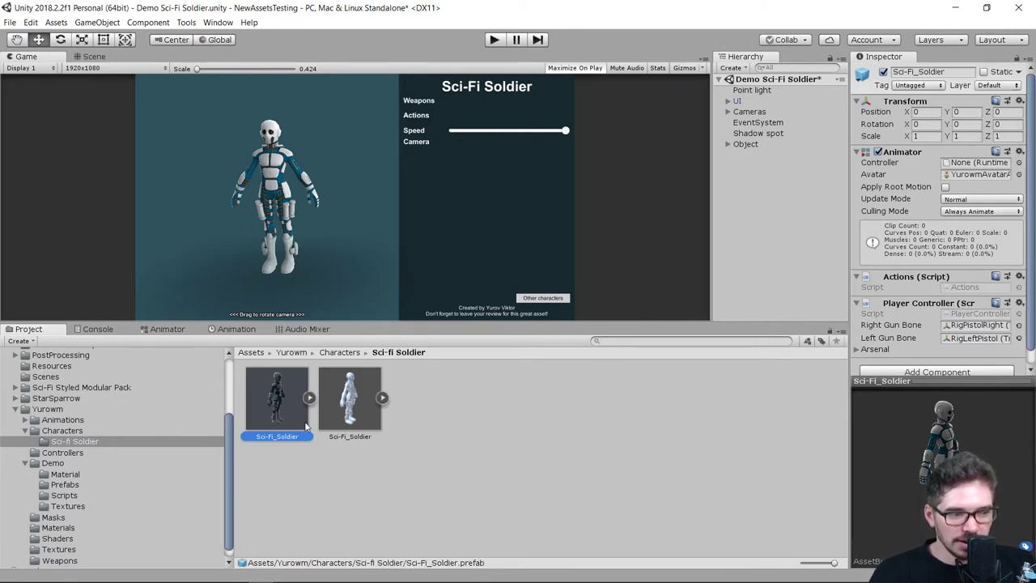
pyautogui.scroll(-1, 994, 289)
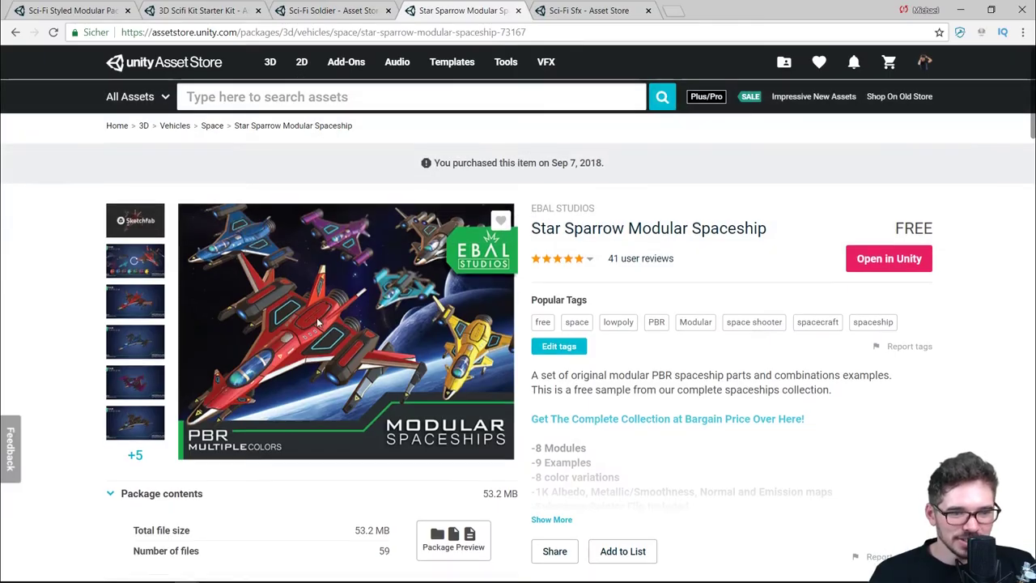
# Scroll through the Star Sparrow Modular Spaceship page, checking release version 1.5 for Unity 5.5.4+
pyautogui.scroll(-1, 637, 217)
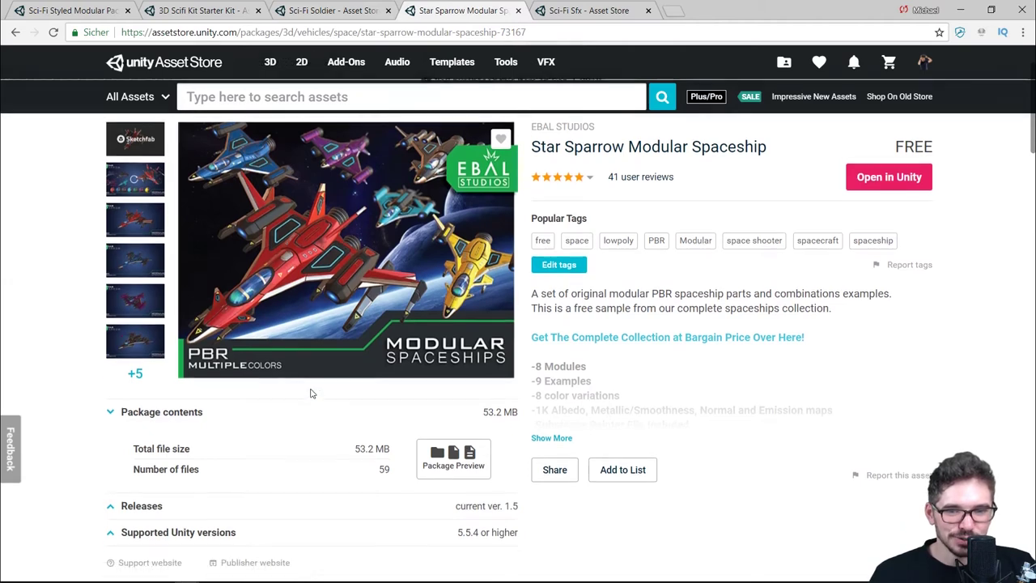
pyautogui.scroll(2, 315, 400)
pyautogui.scroll(-2, 520, 364)
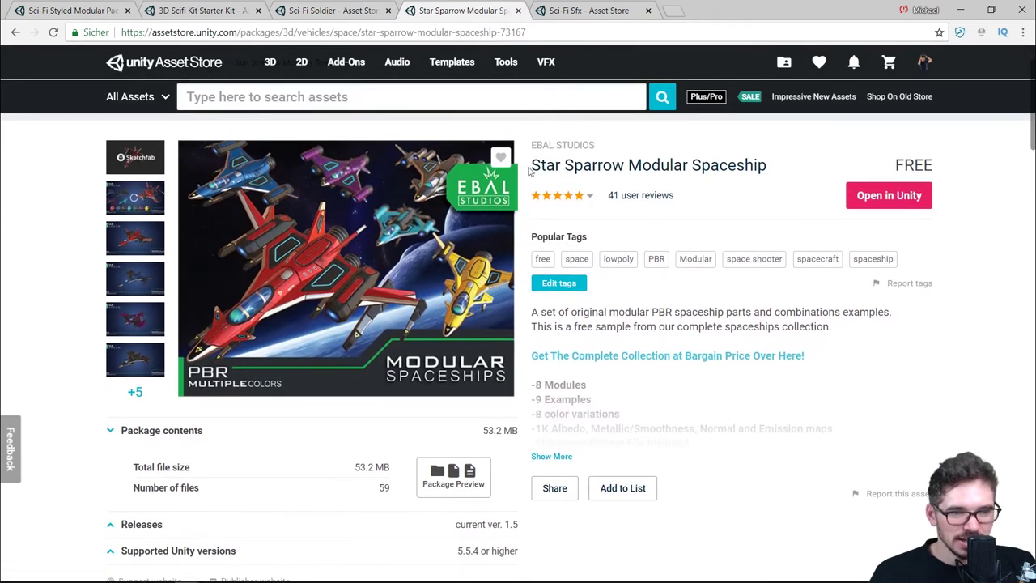
pyautogui.moveTo(671, 166); pyautogui.dragTo(776, 194)
pyautogui.click(790, 167)
pyautogui.scroll(-2, 51, 248)
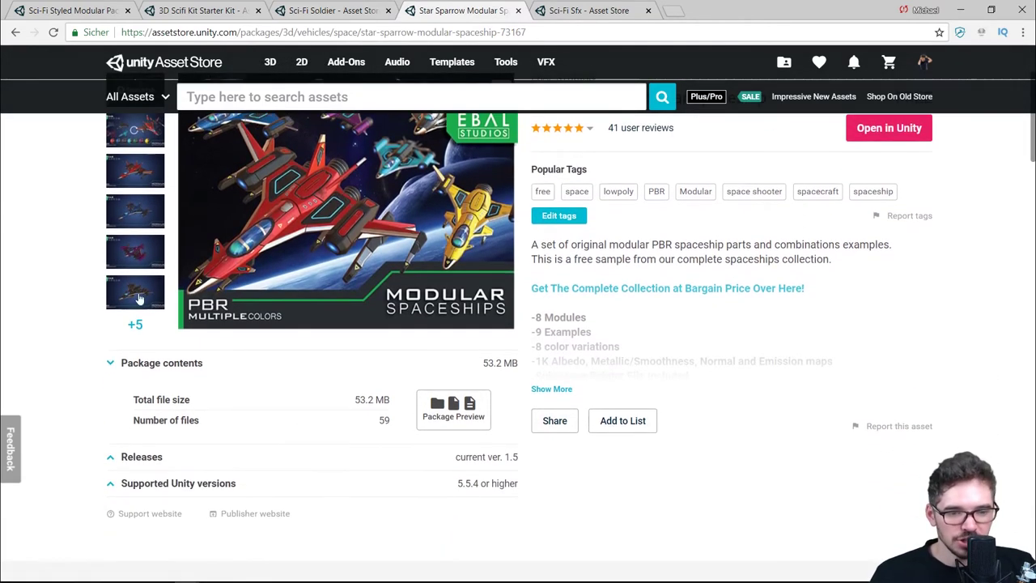
pyautogui.scroll(2, 121, 218)
# Open the spaceship image gallery, view the red and blue spaceship images, then close it
pyautogui.click(139, 186)
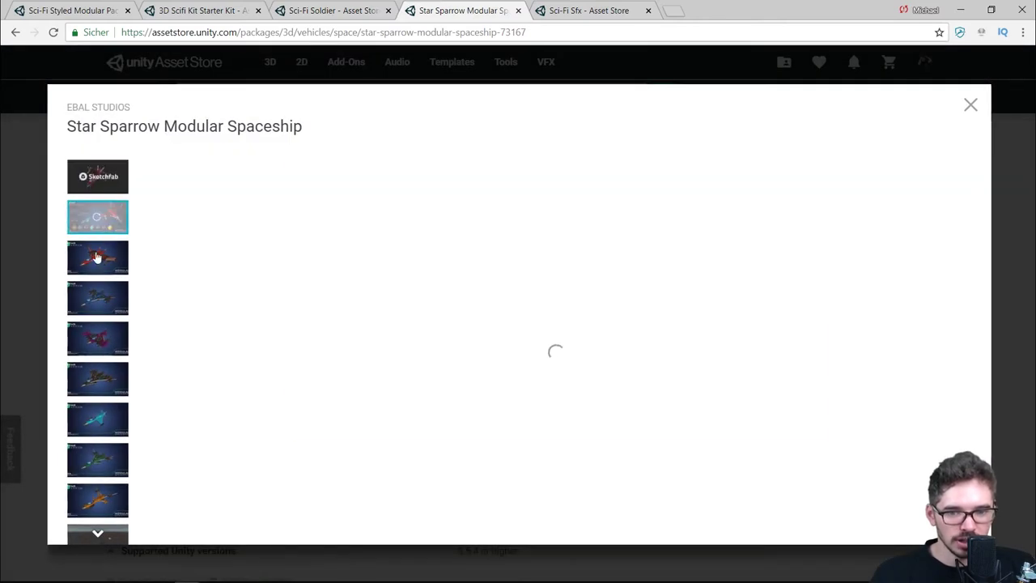
pyautogui.click(95, 257)
pyautogui.click(93, 296)
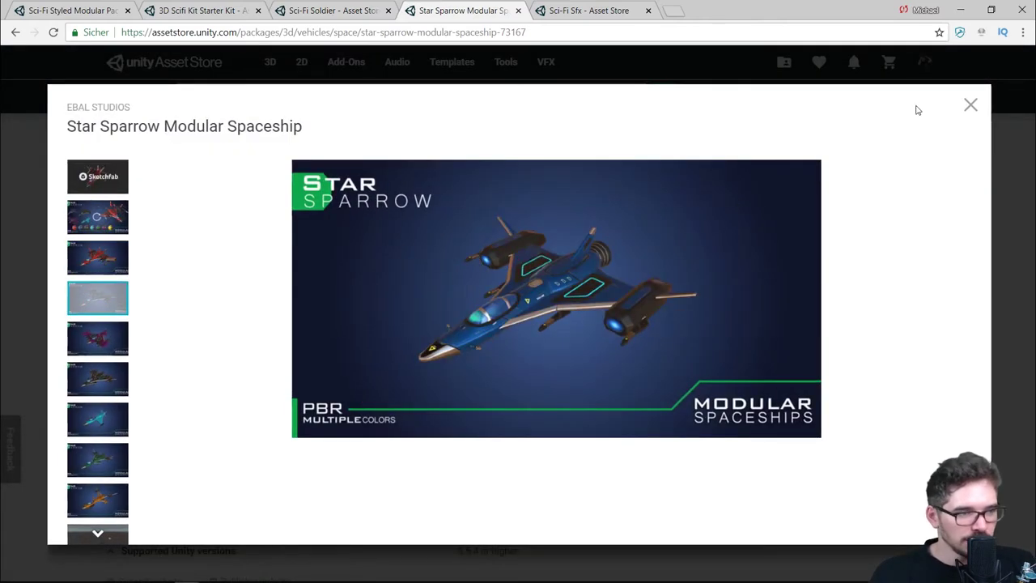
pyautogui.click(970, 105)
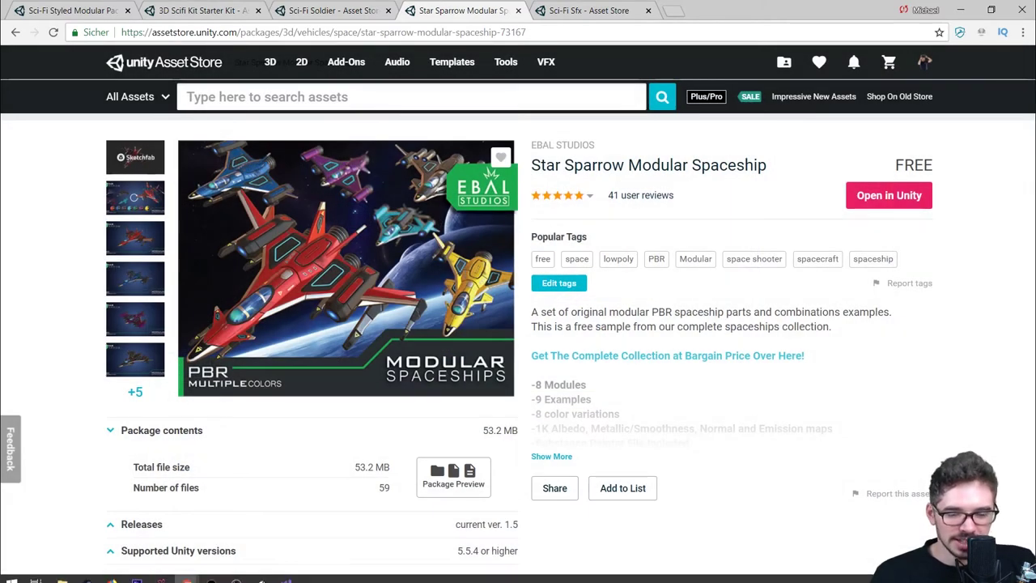
# Back in Unity, collapse the Yurowm folder and browse the StarSparrow asset folder
pyautogui.click(261, 572)
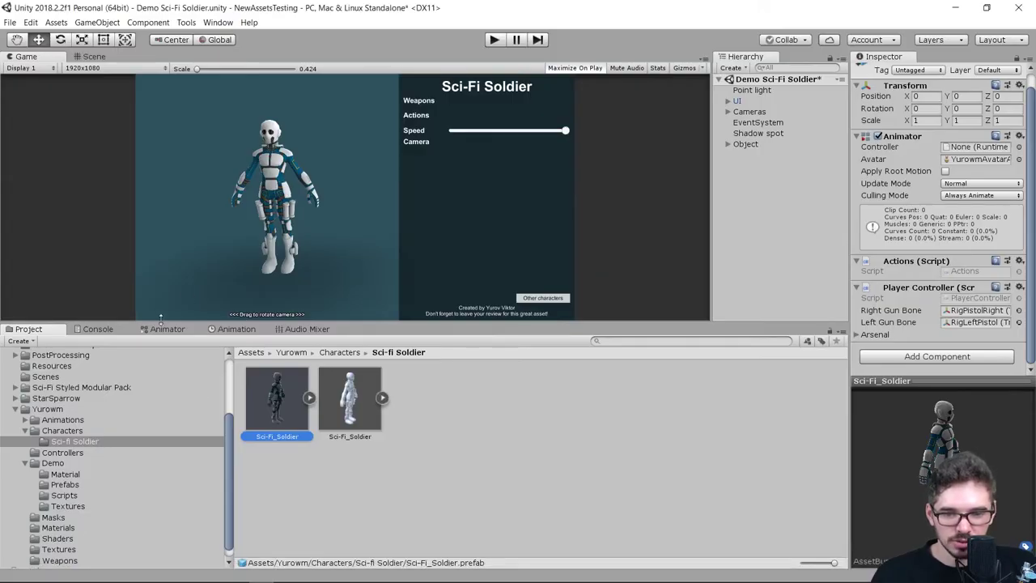
pyautogui.moveTo(156, 322); pyautogui.dragTo(157, 267)
pyautogui.click(15, 398)
pyautogui.doubleClick(49, 437)
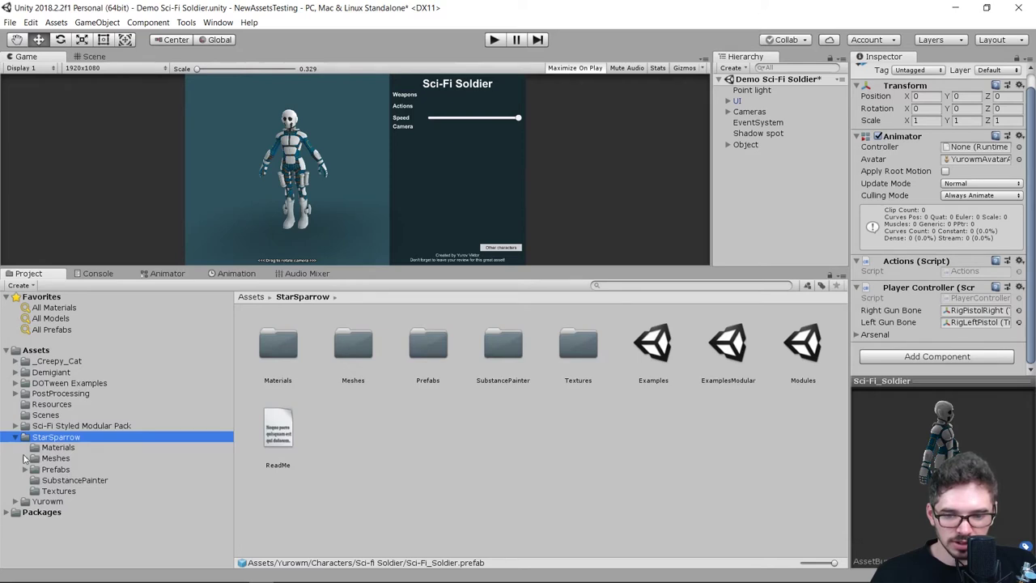
pyautogui.doubleClick(48, 469)
pyautogui.click(57, 437)
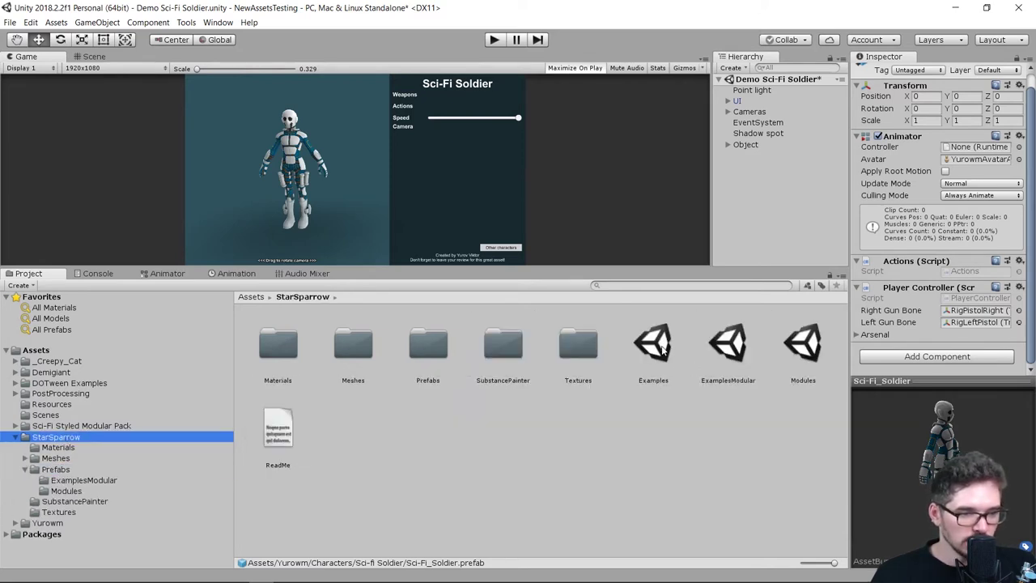
# Open the Examples scene, then ExamplesModular to fly along the ship rows, then Modules
pyautogui.doubleClick(661, 347)
pyautogui.click(510, 326)
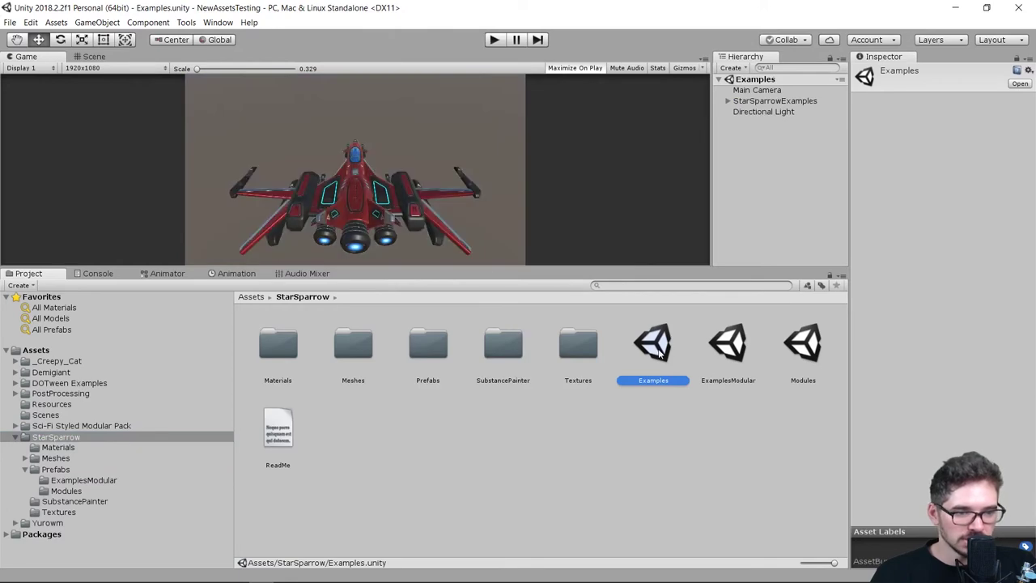
pyautogui.doubleClick(712, 348)
pyautogui.moveTo(342, 213)
pyautogui.mouseDown(button='right')
pyautogui.moveTo(419, 234)
pyautogui.moveTo(359, 286)
pyautogui.moveTo(362, 262)
pyautogui.mouseUp(button='right')
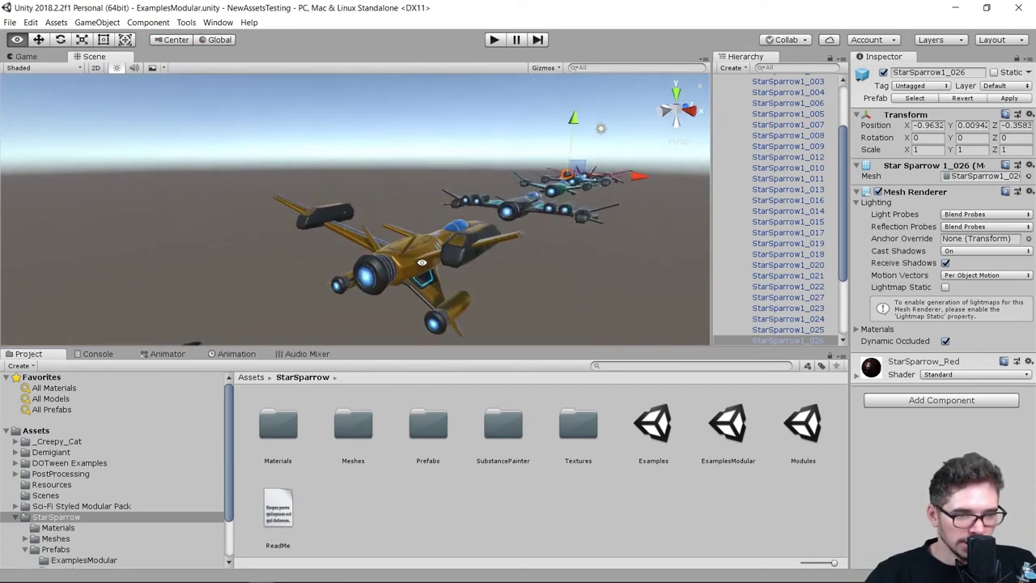
pyautogui.moveTo(361, 263); pyautogui.dragTo(150, 294, button='right')
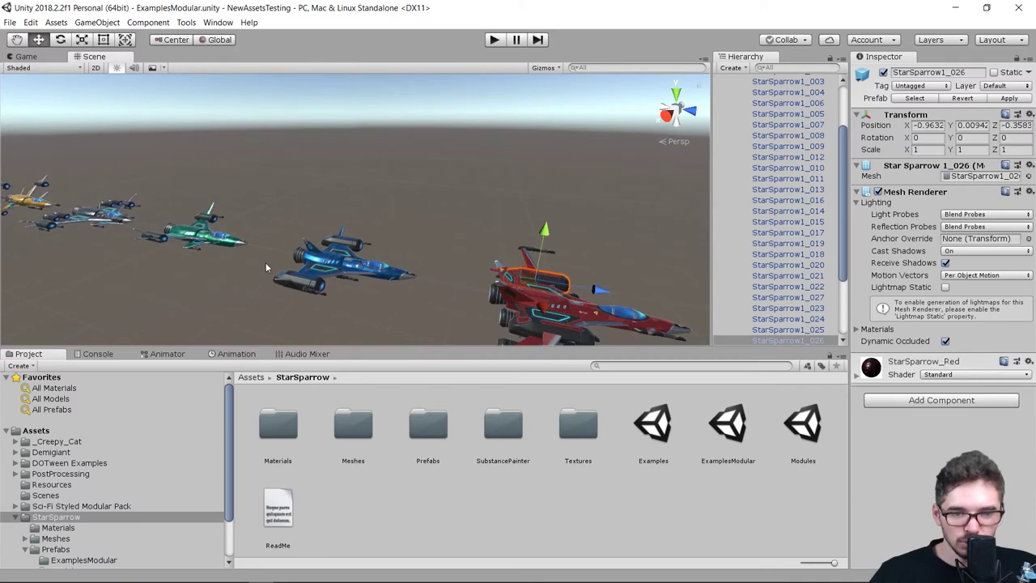
pyautogui.doubleClick(805, 423)
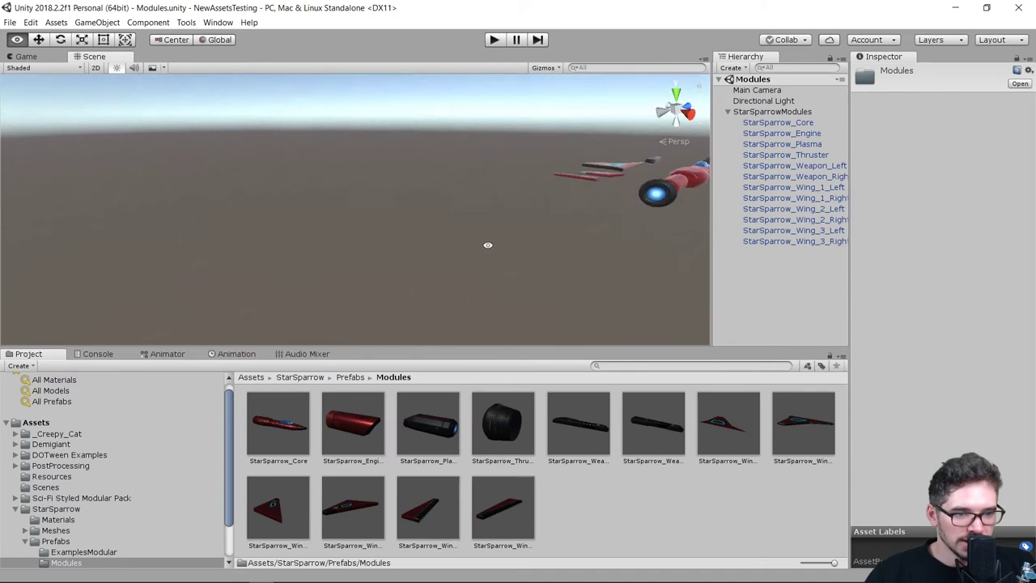
# Inspect the module prefabs such as StarSparrow_Thruster, then the StarSparrow2 and StarSparrow5 ship prefabs
pyautogui.keyDown('alt'); pyautogui.moveTo(487, 244); pyautogui.dragTo(543, 224); pyautogui.keyUp('alt')
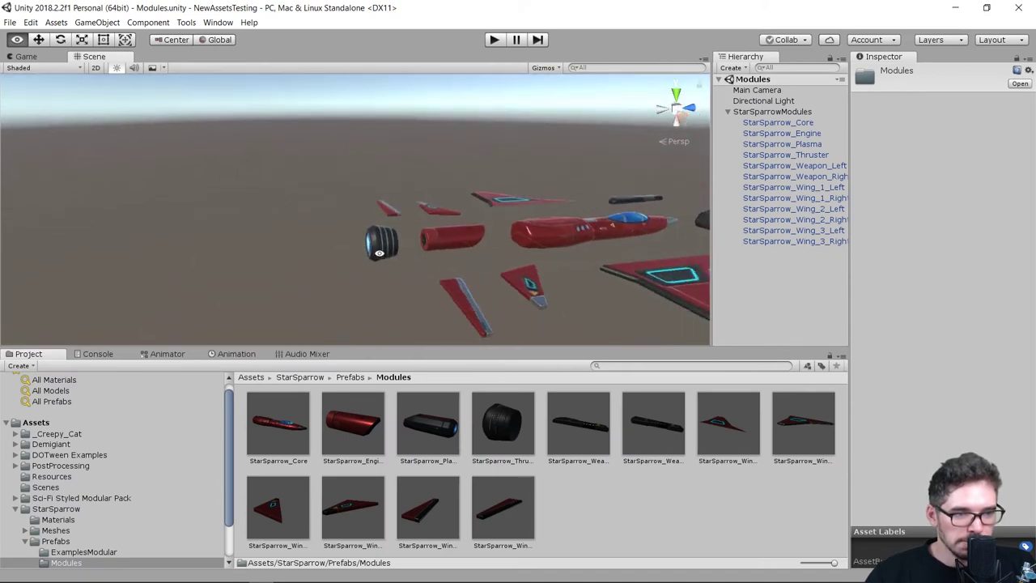
pyautogui.click(451, 434)
pyautogui.press('Right')
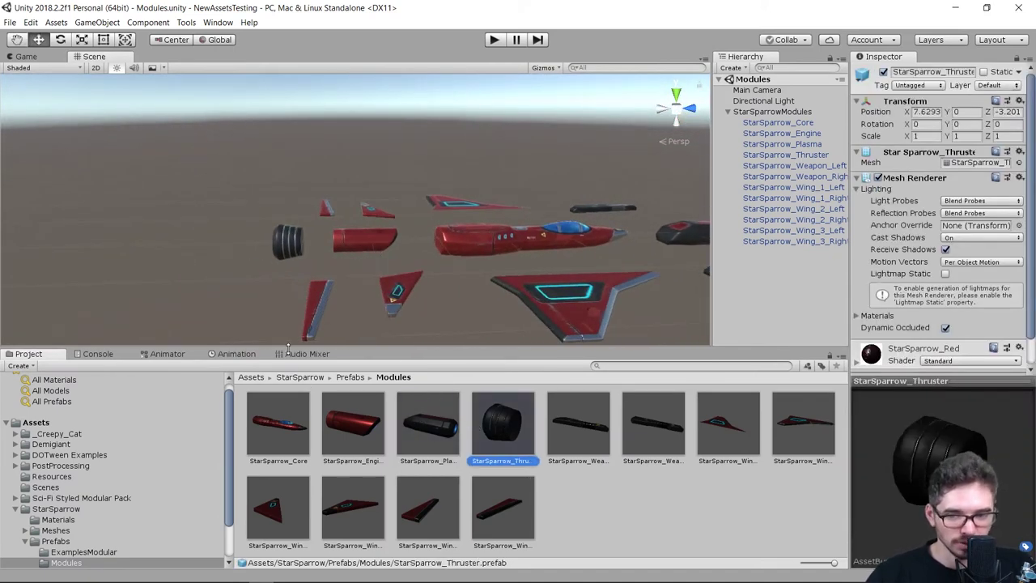
pyautogui.moveTo(287, 346); pyautogui.dragTo(288, 317)
pyautogui.press('Right')
pyautogui.press('Right')
pyautogui.press('Right')
pyautogui.press('Right')
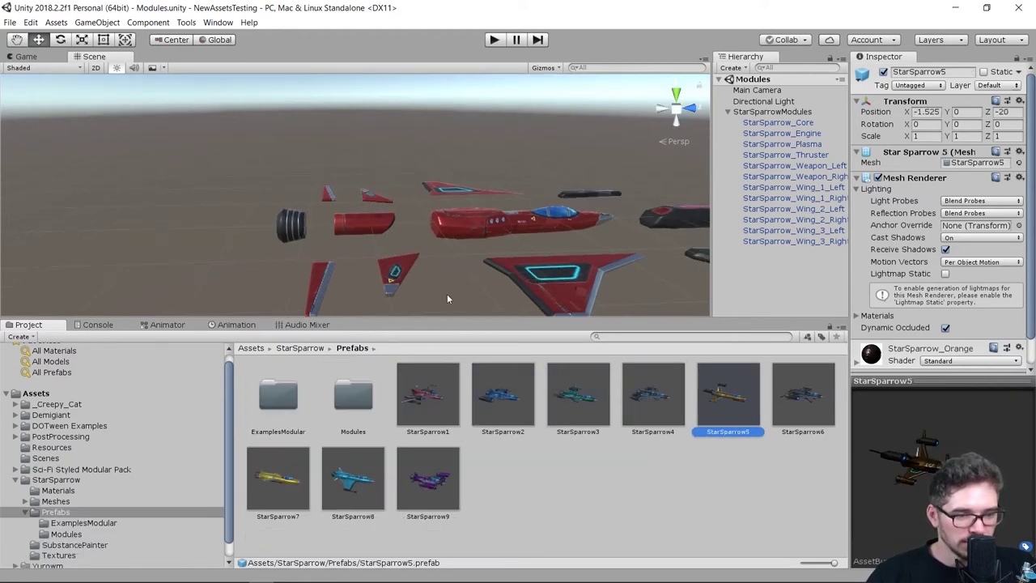
pyautogui.scroll(-3, 283, 248)
pyautogui.scroll(-3, 282, 248)
pyautogui.click(503, 394)
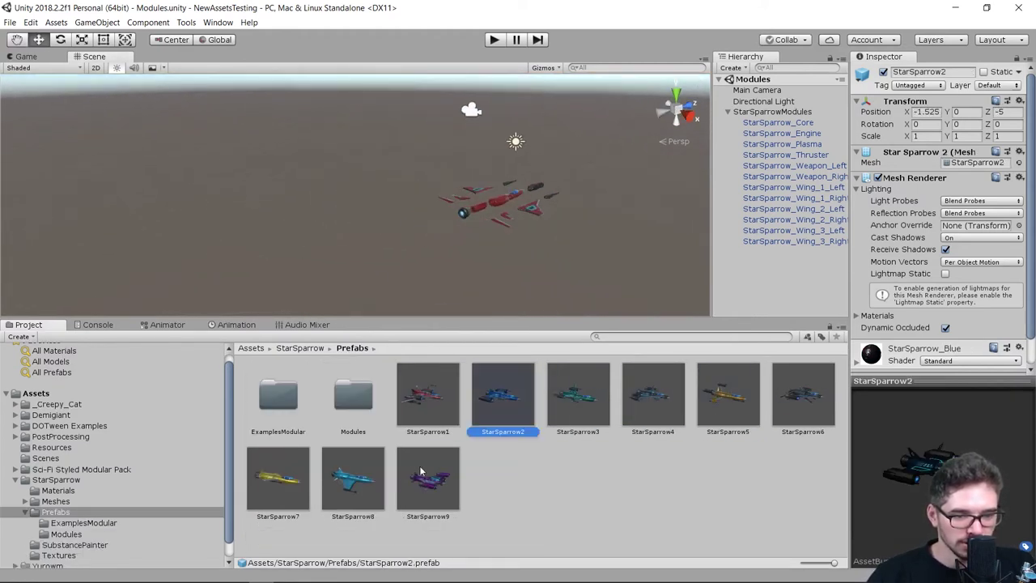
# Place a StarSparrow9 ship prefab into the Modules scene
pyautogui.moveTo(420, 471)
pyautogui.mouseDown()
pyautogui.moveTo(259, 255)
pyautogui.moveTo(297, 276)
pyautogui.moveTo(476, 217)
pyautogui.mouseUp()
pyautogui.scroll(3, 475, 217)
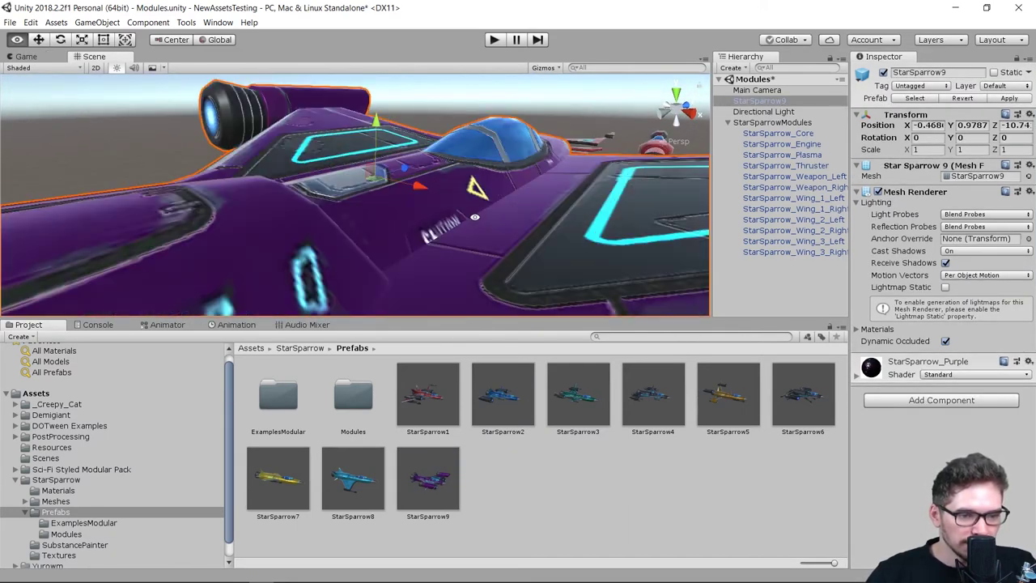
pyautogui.scroll(-5, 475, 216)
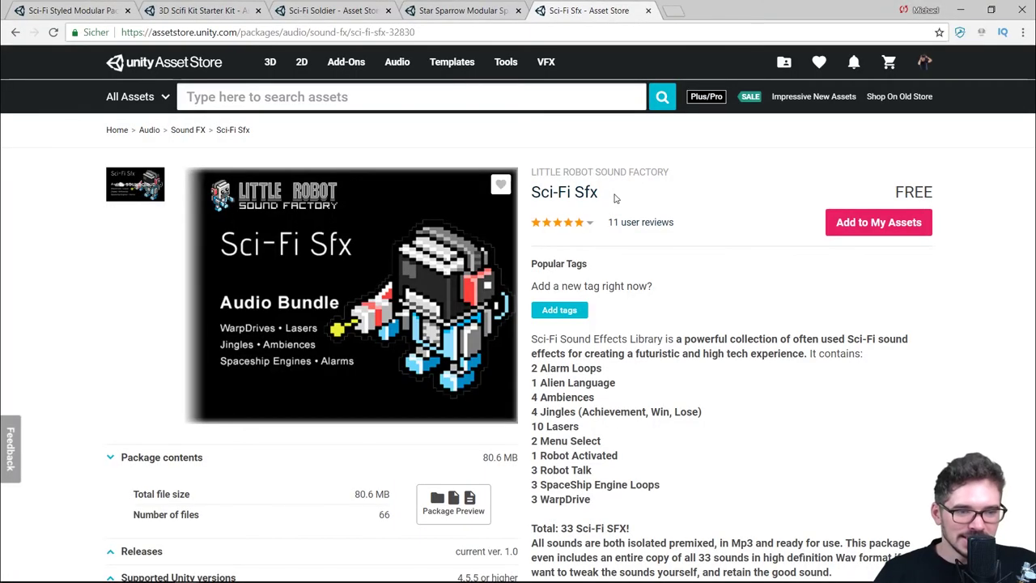
# Read the Sci-Fi Sfx description, including the 11 reviews and the included sounds list, then open the audio demo
pyautogui.moveTo(613, 196); pyautogui.dragTo(526, 194)
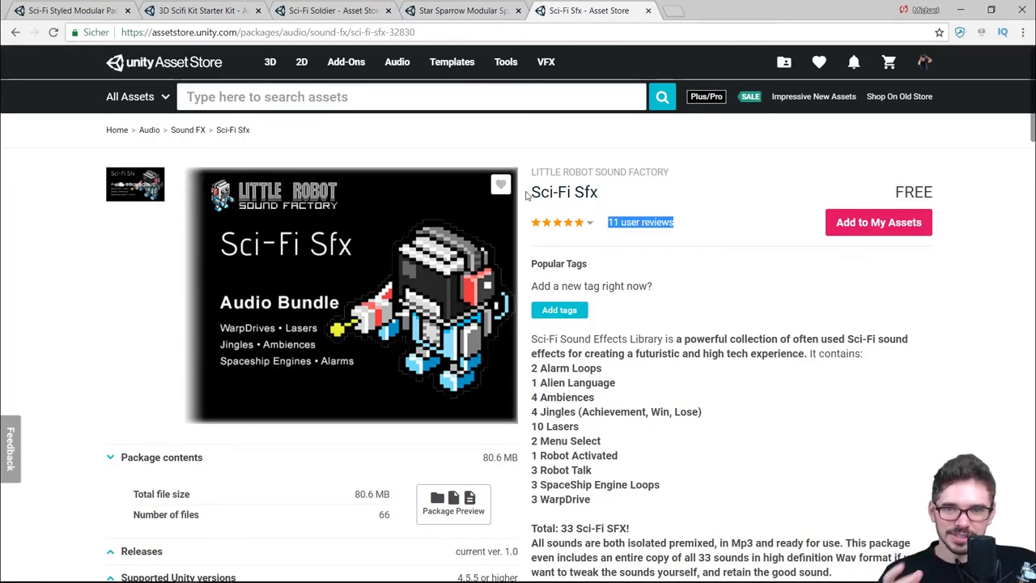
pyautogui.click(532, 192)
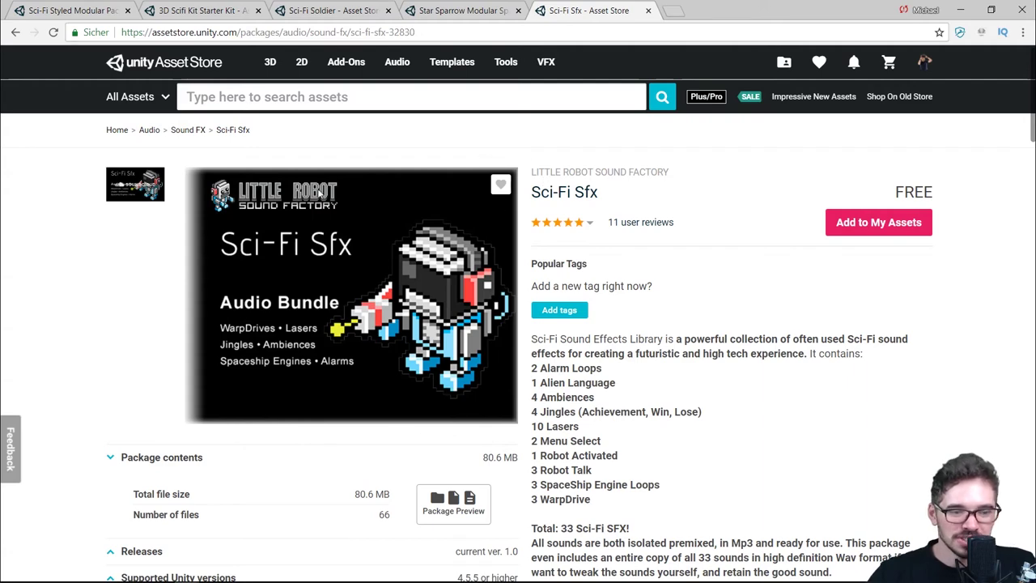
pyautogui.scroll(-1, 571, 310)
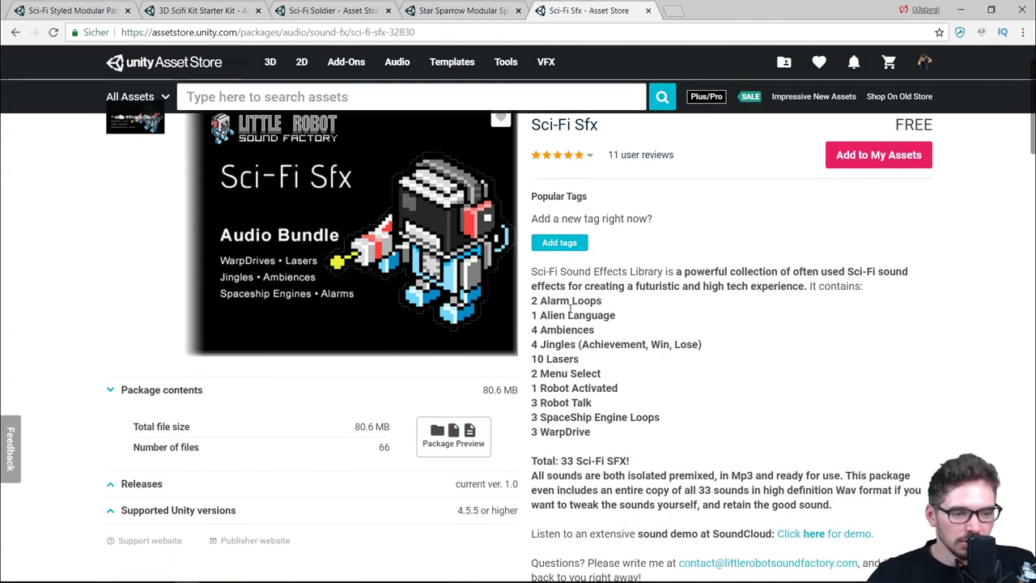
pyautogui.moveTo(533, 300); pyautogui.dragTo(595, 432)
pyautogui.click(555, 330)
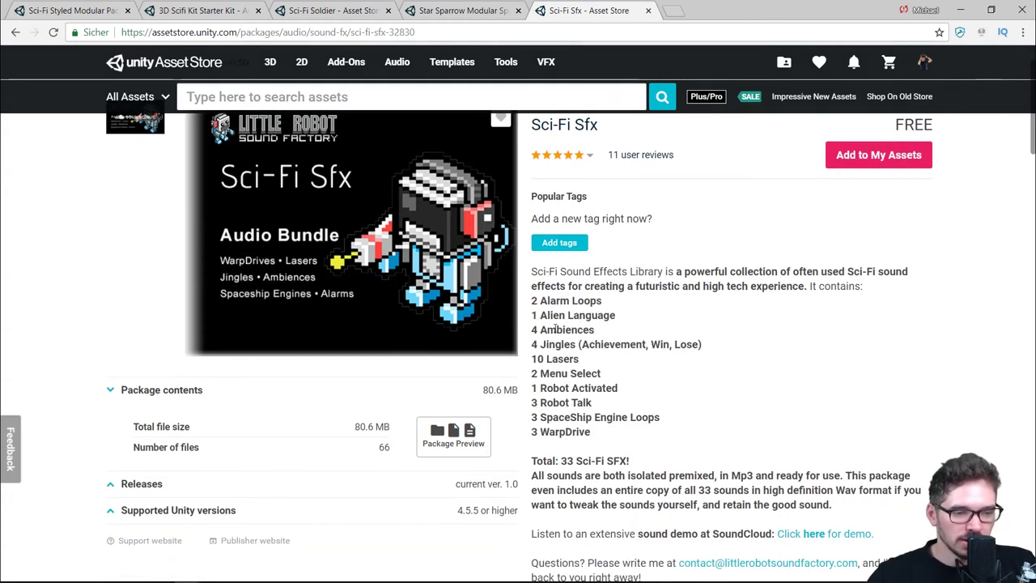
pyautogui.moveTo(534, 302); pyautogui.dragTo(642, 429)
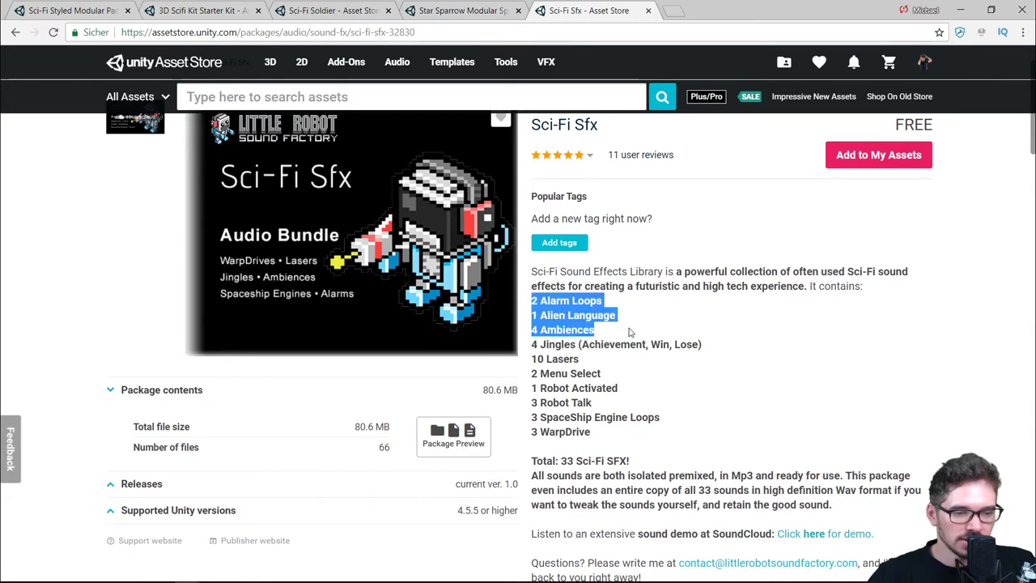
pyautogui.click(555, 461)
pyautogui.scroll(1, 644, 388)
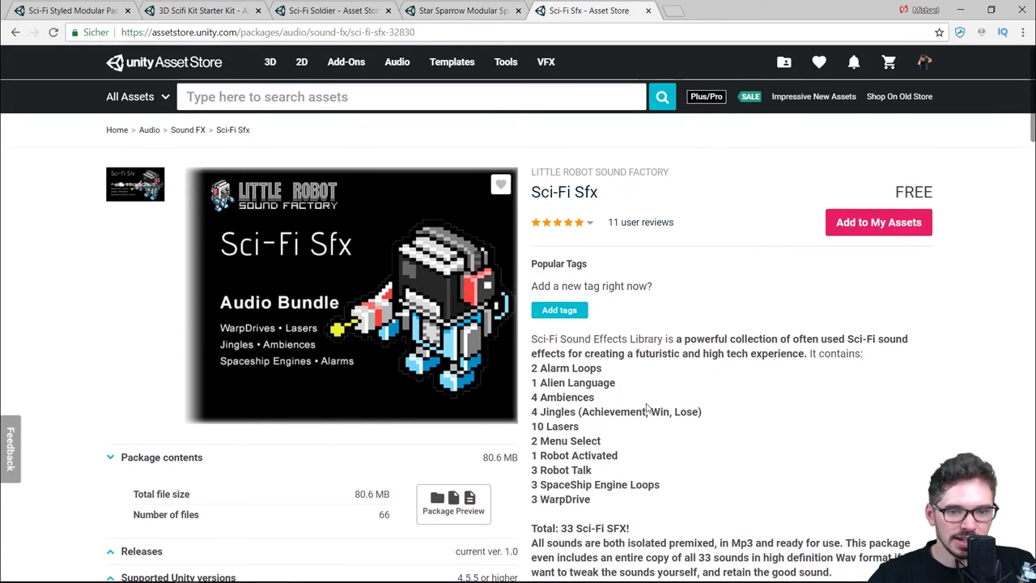
pyautogui.click(135, 189)
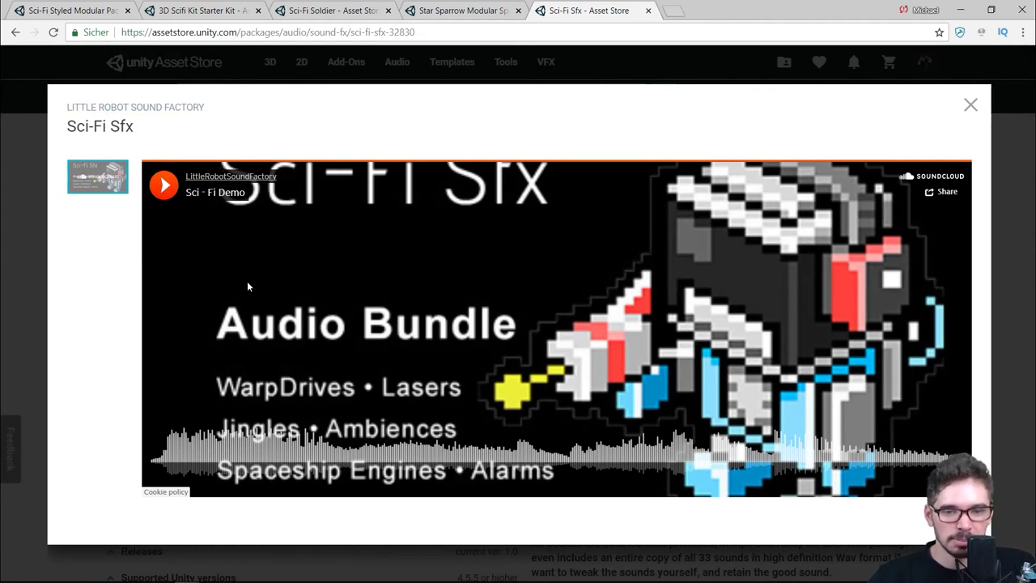
# Play the Sci-Fi Demo track partway on the SoundCloud player, then close the preview
pyautogui.click(304, 293)
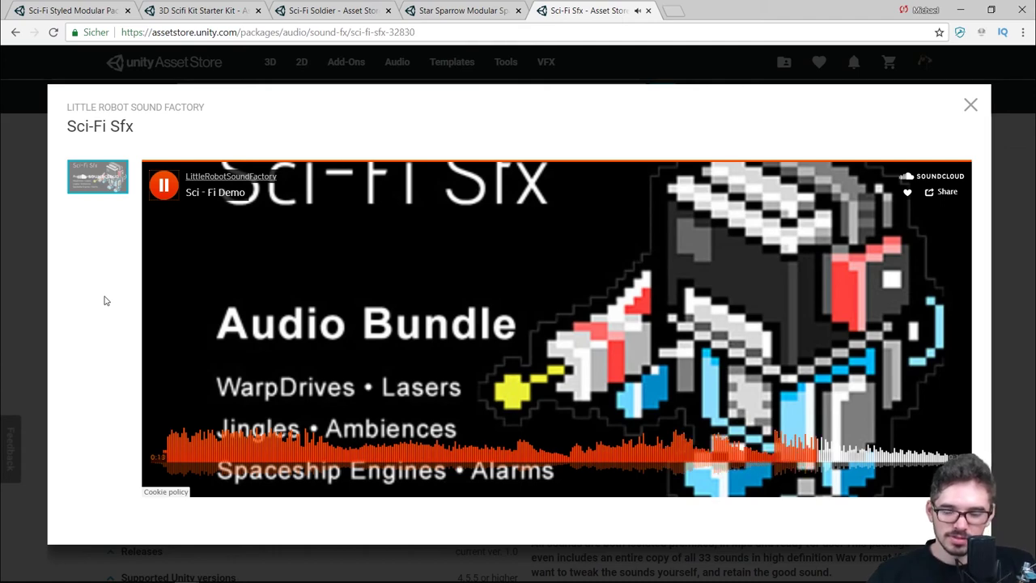
pyautogui.press('Escape')
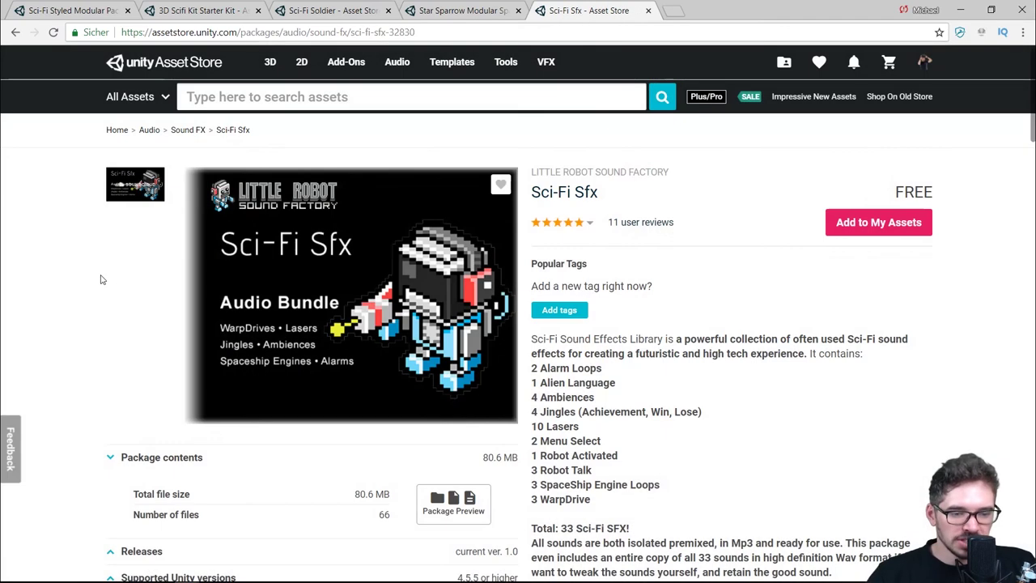
# Scroll through the Sci-Fi Sfx page, reviewing its title and the 33 premixed Mp3 sounds
pyautogui.scroll(-1, 100, 278)
pyautogui.scroll(1, 553, 188)
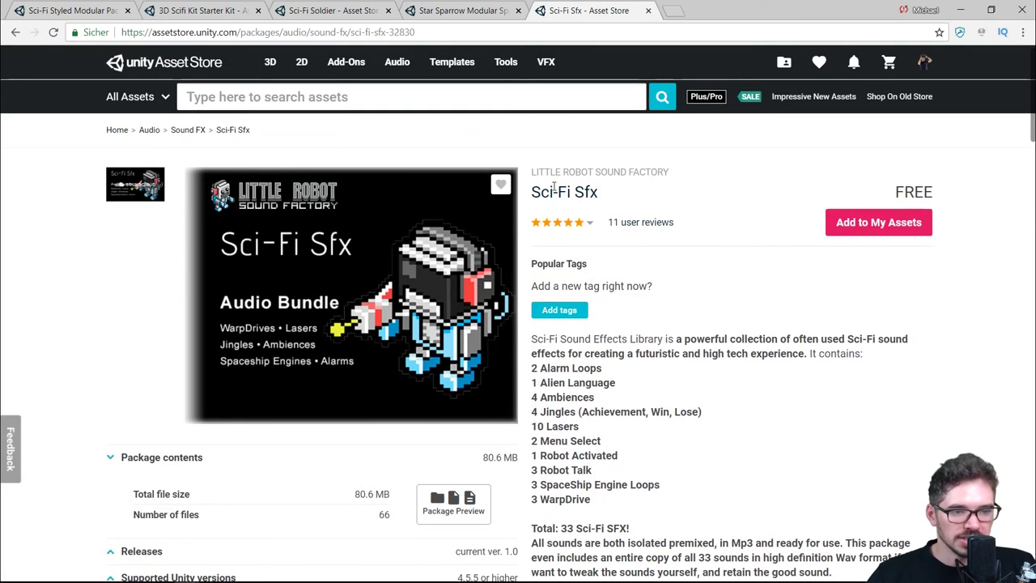
pyautogui.moveTo(532, 192); pyautogui.dragTo(599, 194)
pyautogui.click(662, 215)
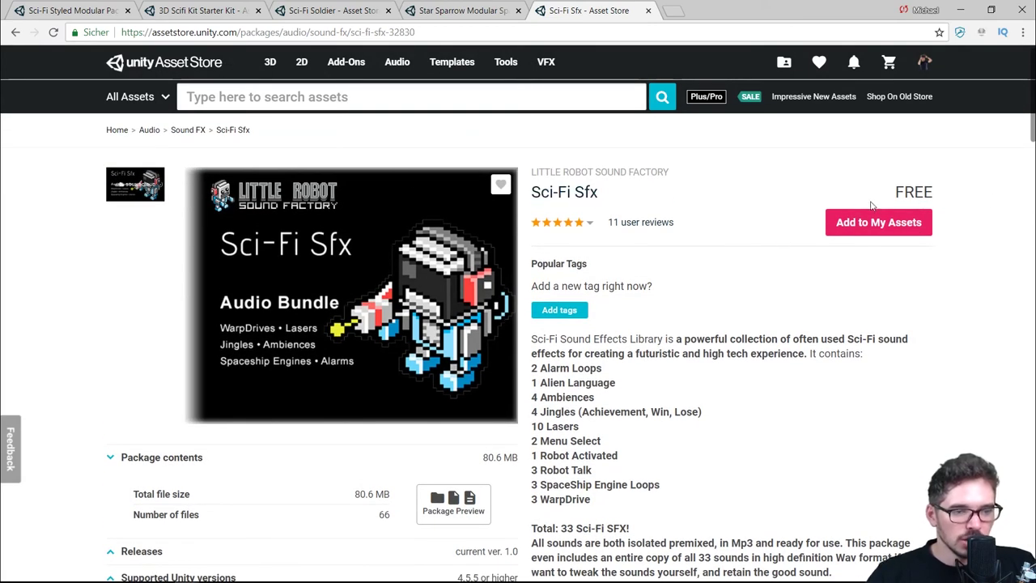
pyautogui.scroll(-1, 669, 283)
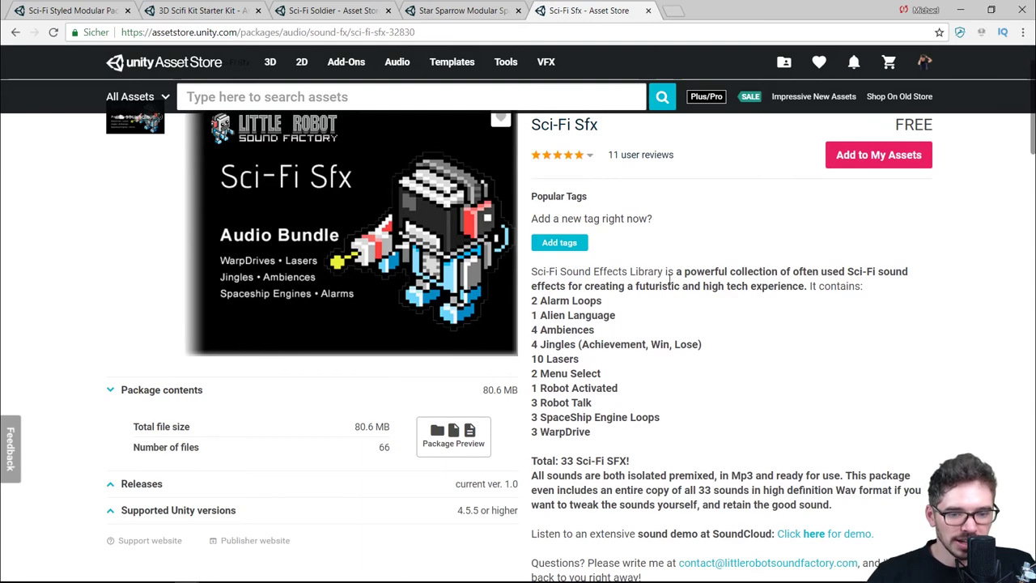
pyautogui.scroll(1, 243, 313)
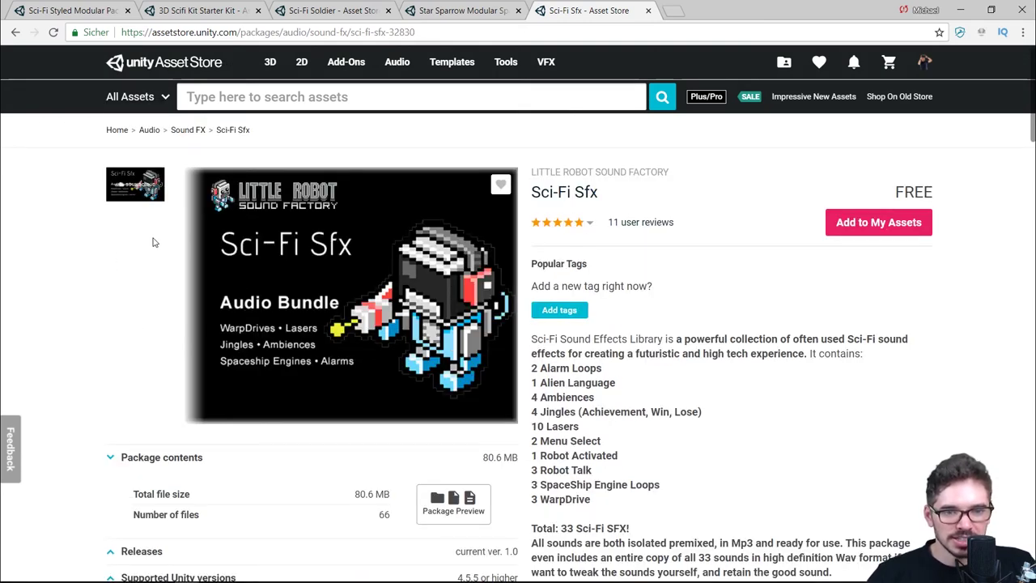
pyautogui.scroll(-1, 154, 242)
pyautogui.scroll(1, 158, 245)
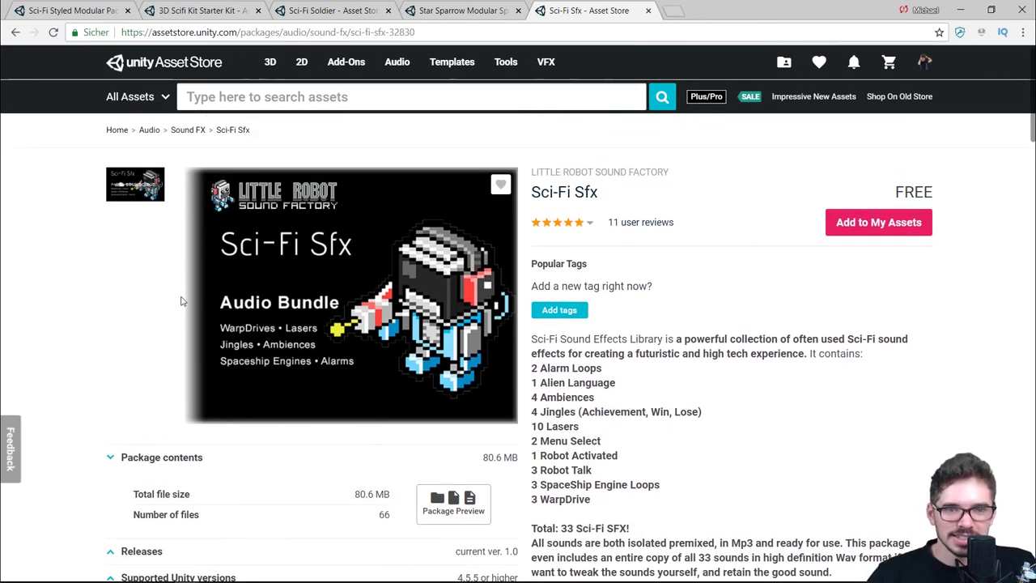
pyautogui.hotkey('ctrl', 'Tab')
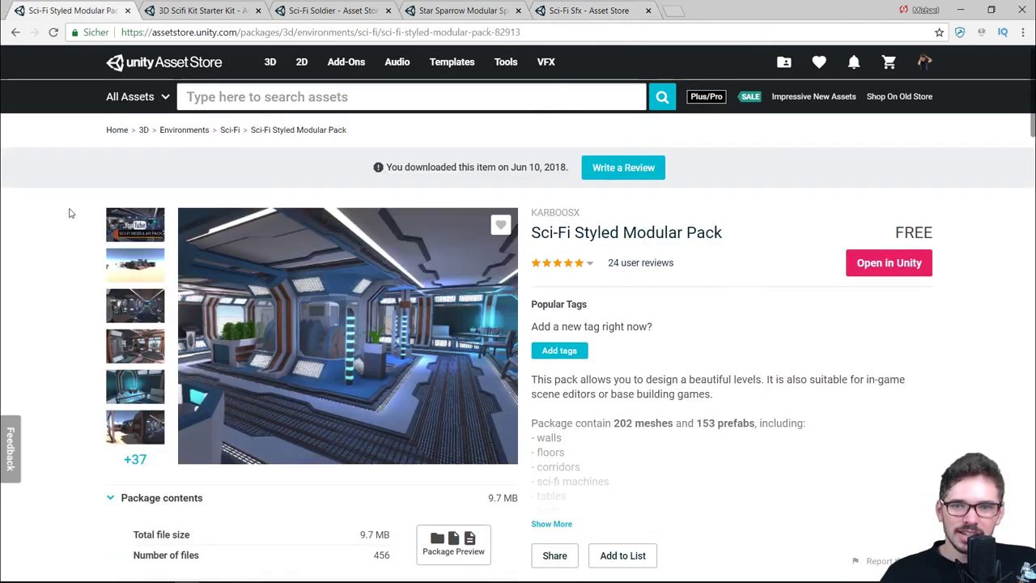
pyautogui.scroll(-1, 263, 327)
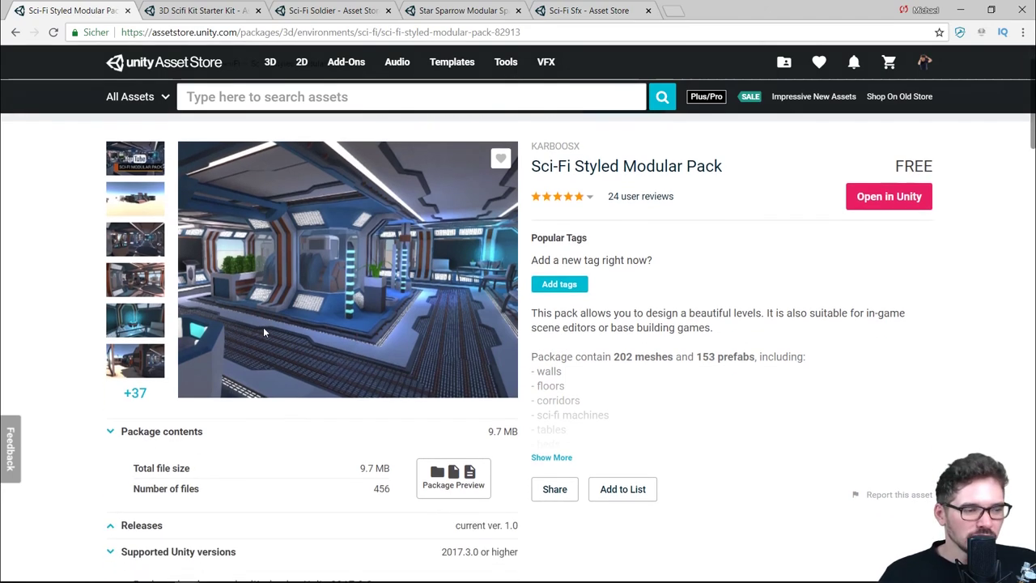
pyautogui.scroll(1, 263, 327)
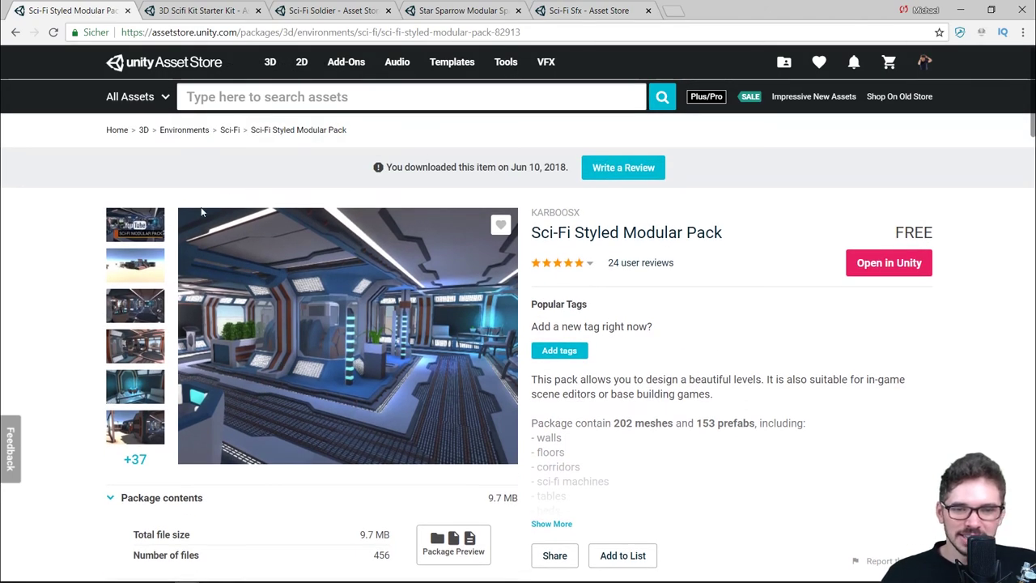